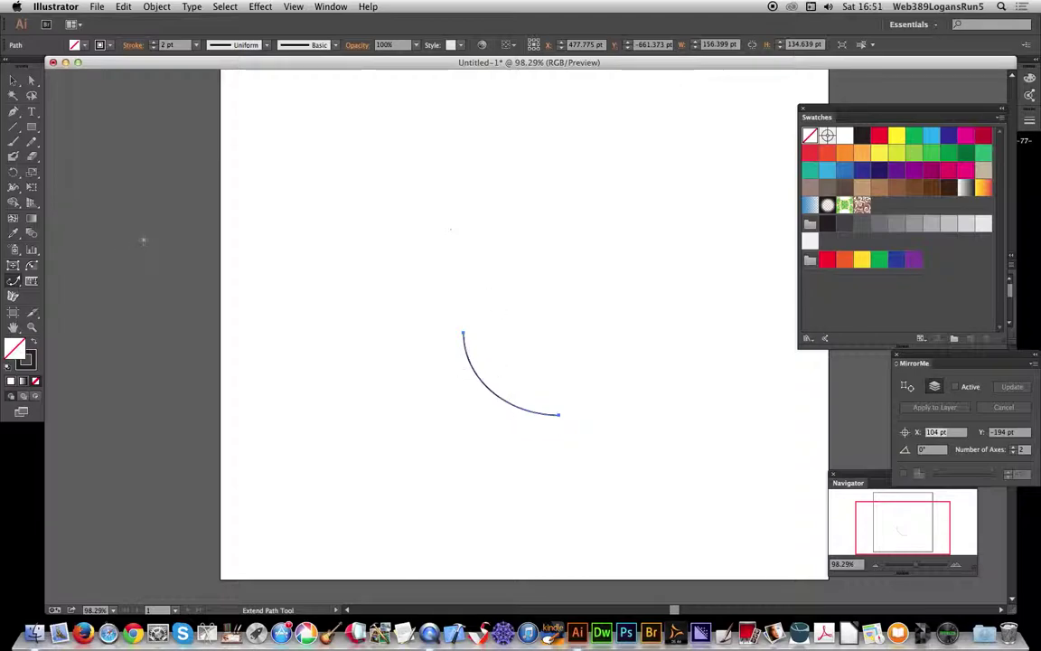
Step: Set Extend Path preferences to Spiral: winding constant 0.3, fixed 200 pt radius, reversed curvature
double_click(13, 265)
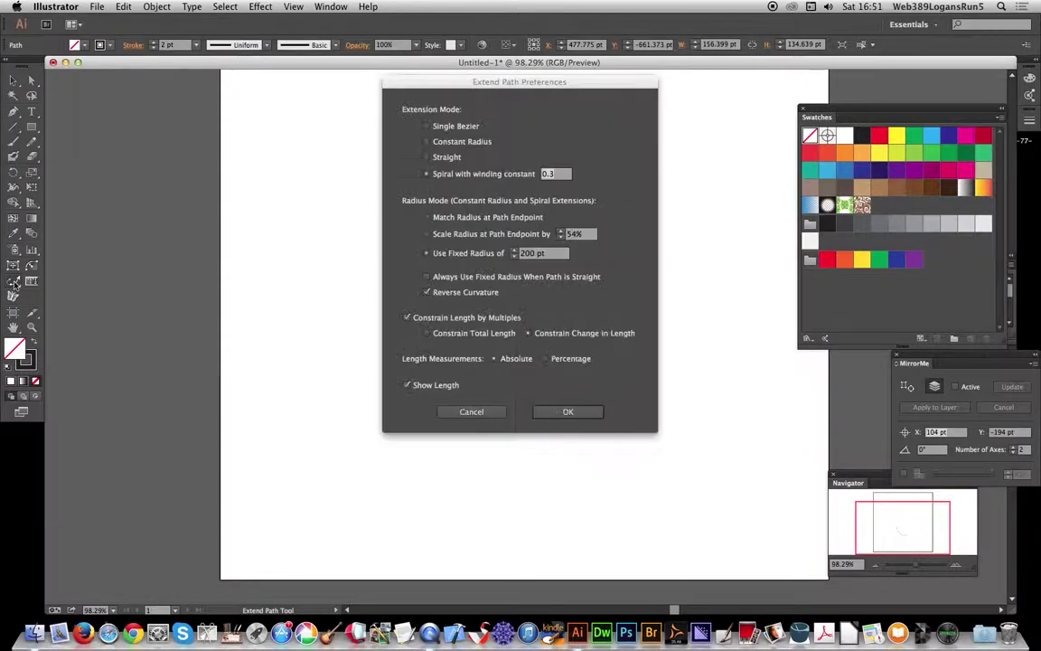
drag(496, 83, 238, 99)
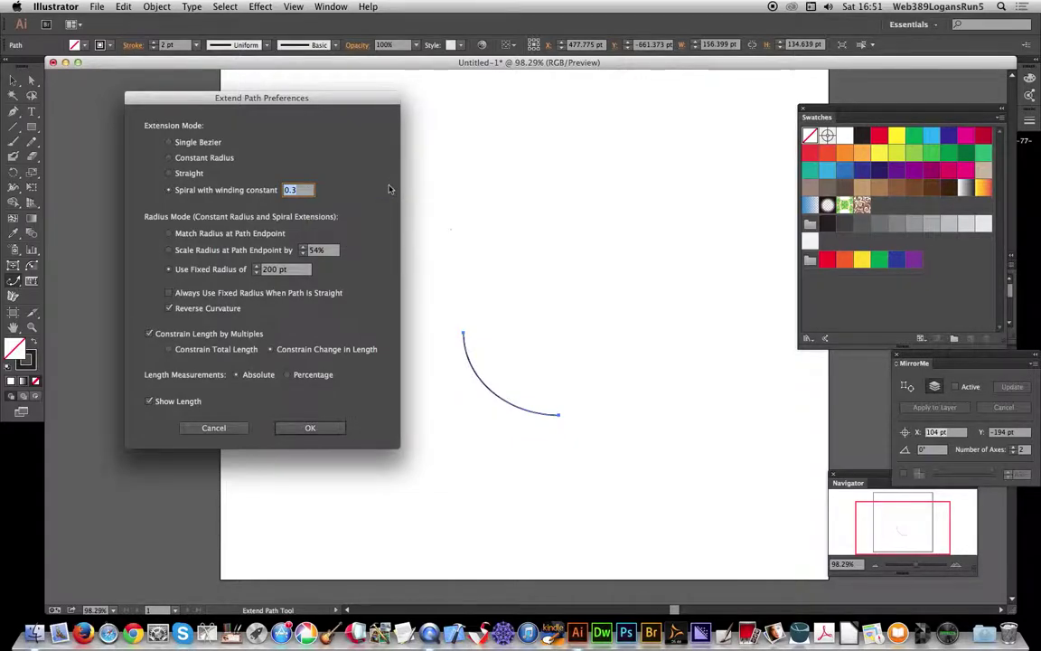
click(305, 427)
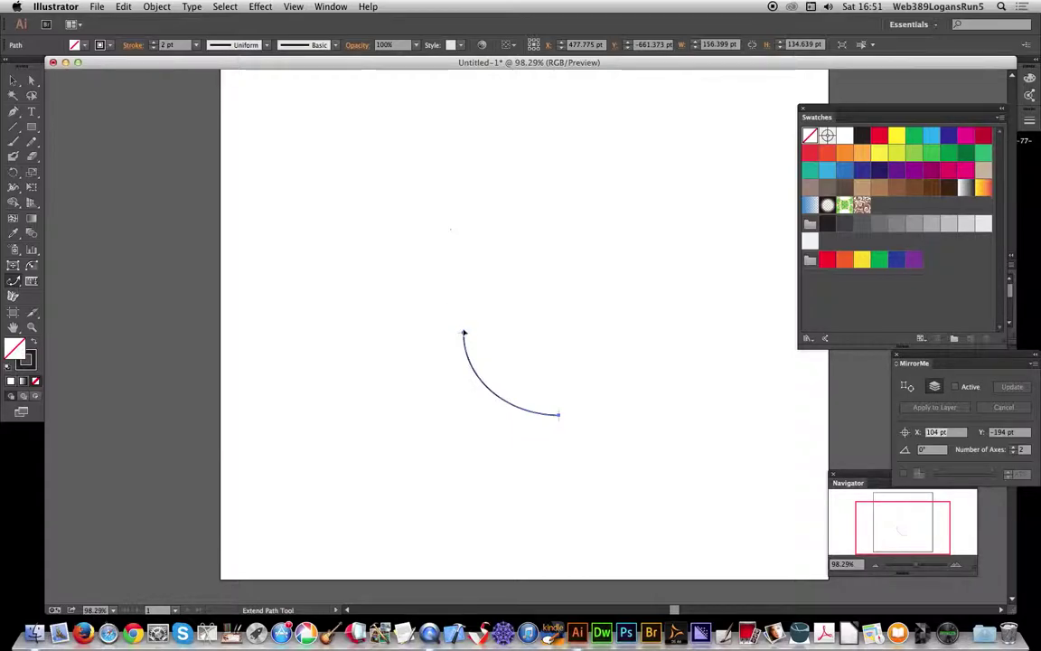
Step: Extend the arc's top and bottom endpoints into tightening inward spirals with the Extend Path Tool
click(464, 335)
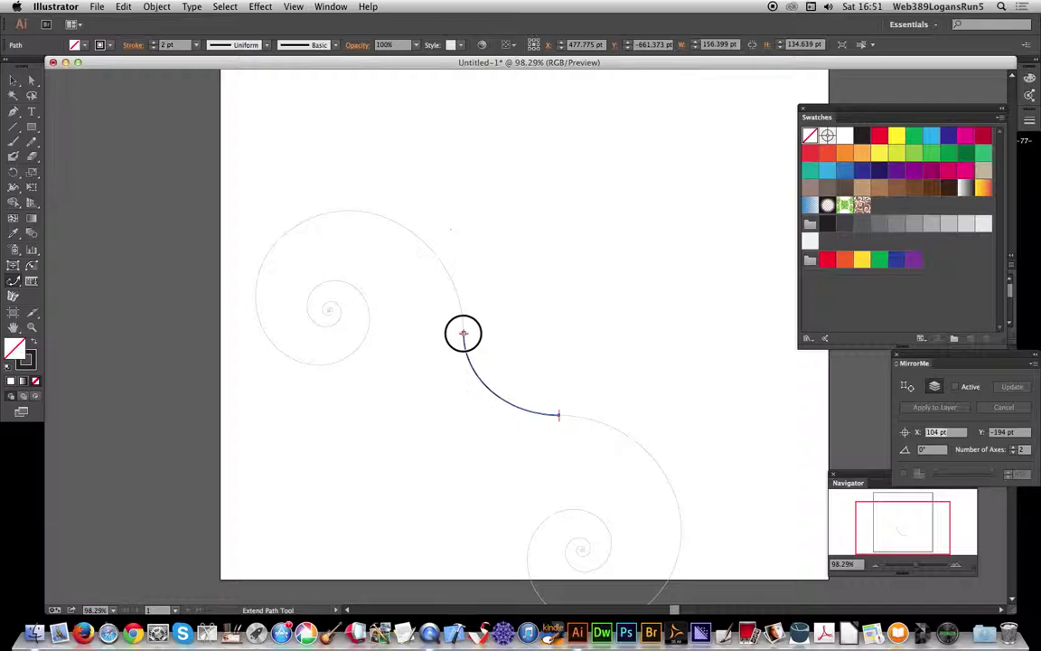
drag(464, 335, 336, 306)
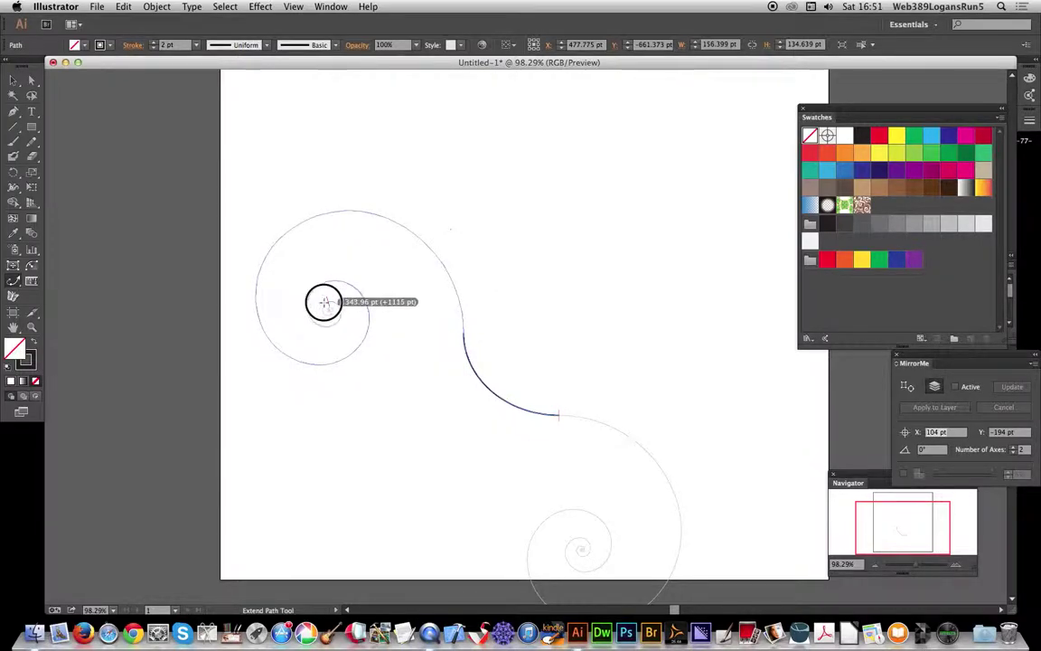
drag(336, 307, 325, 311)
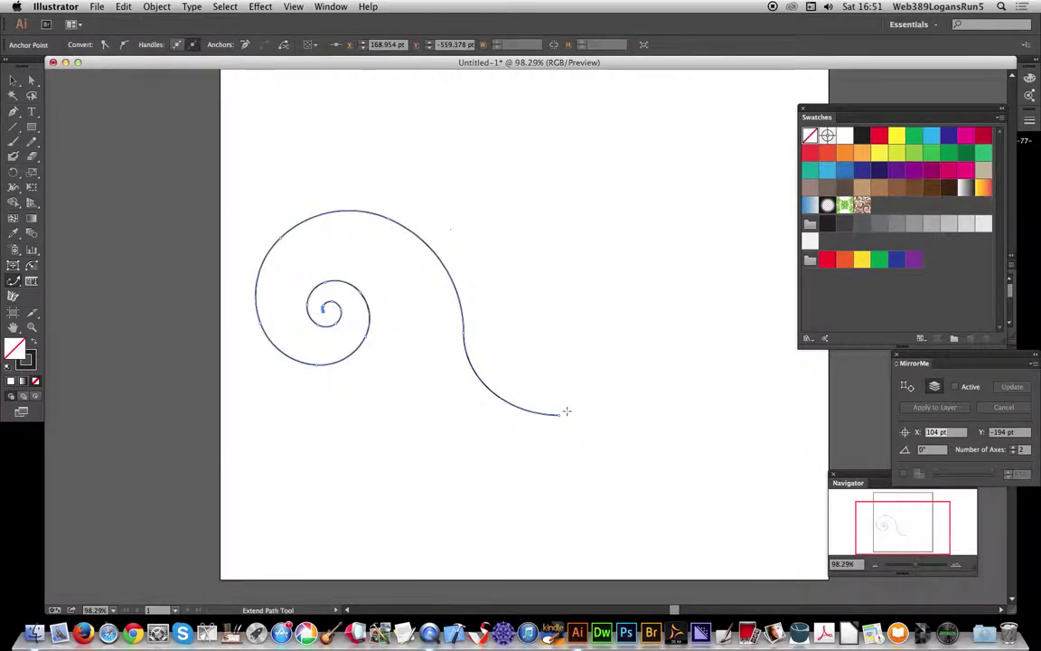
drag(559, 417, 582, 551)
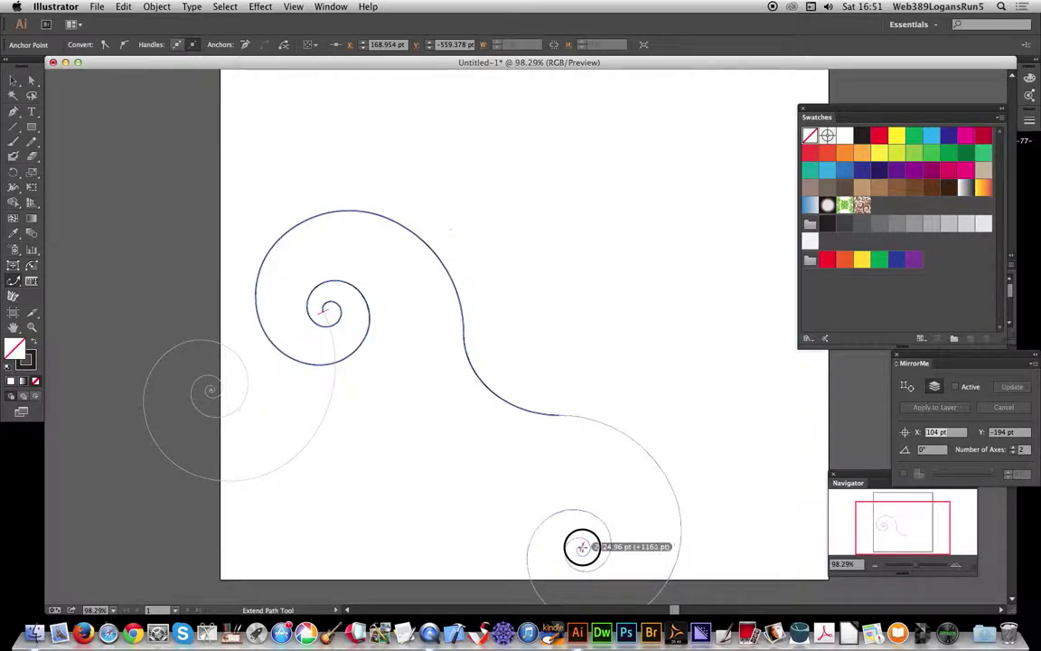
drag(581, 551, 583, 550)
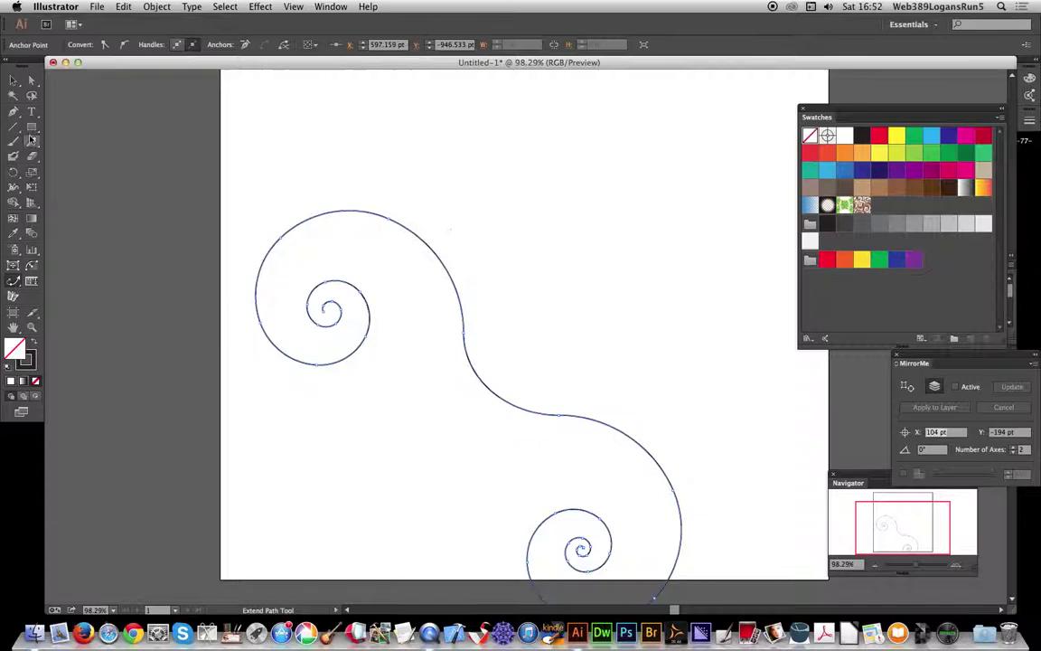
Step: Draw a short straight line branching off the S-curve's upper bend
click(17, 129)
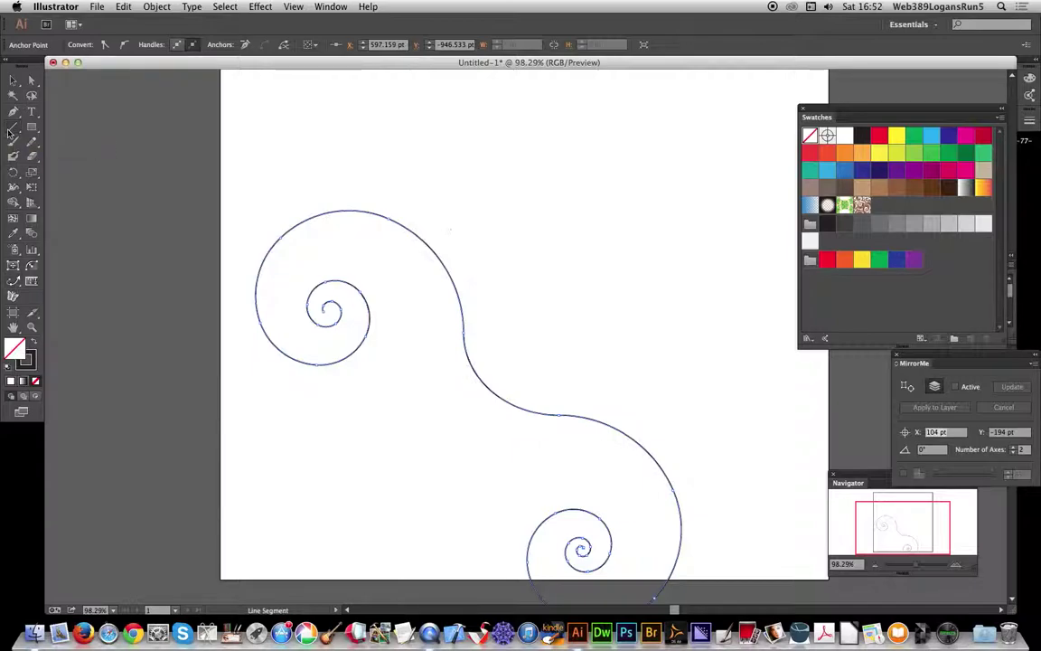
drag(13, 132, 88, 131)
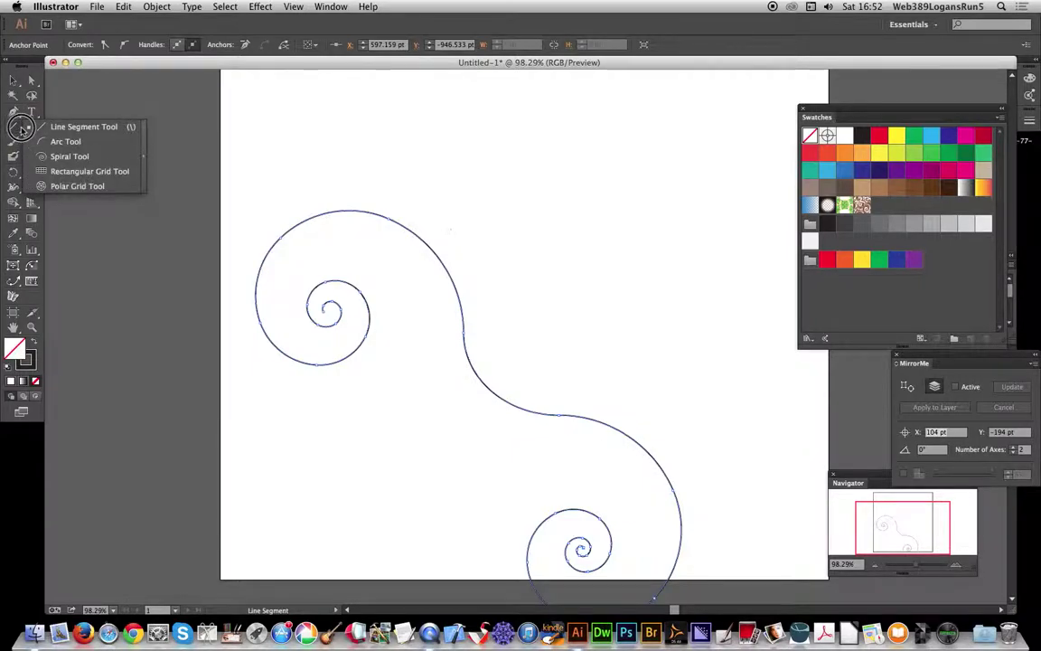
click(88, 131)
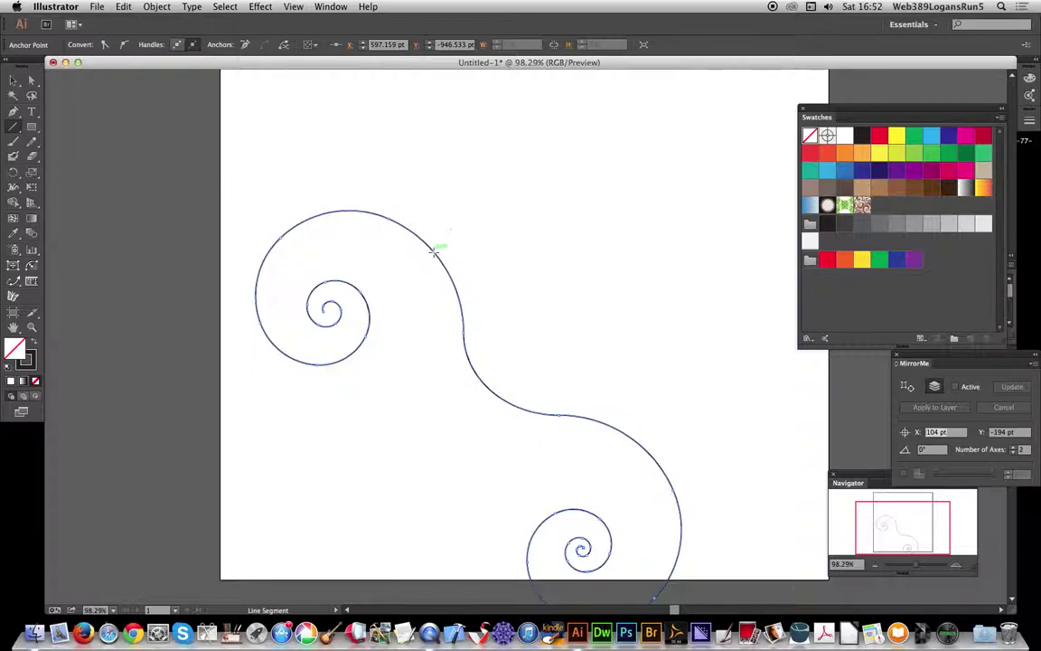
drag(435, 252, 451, 239)
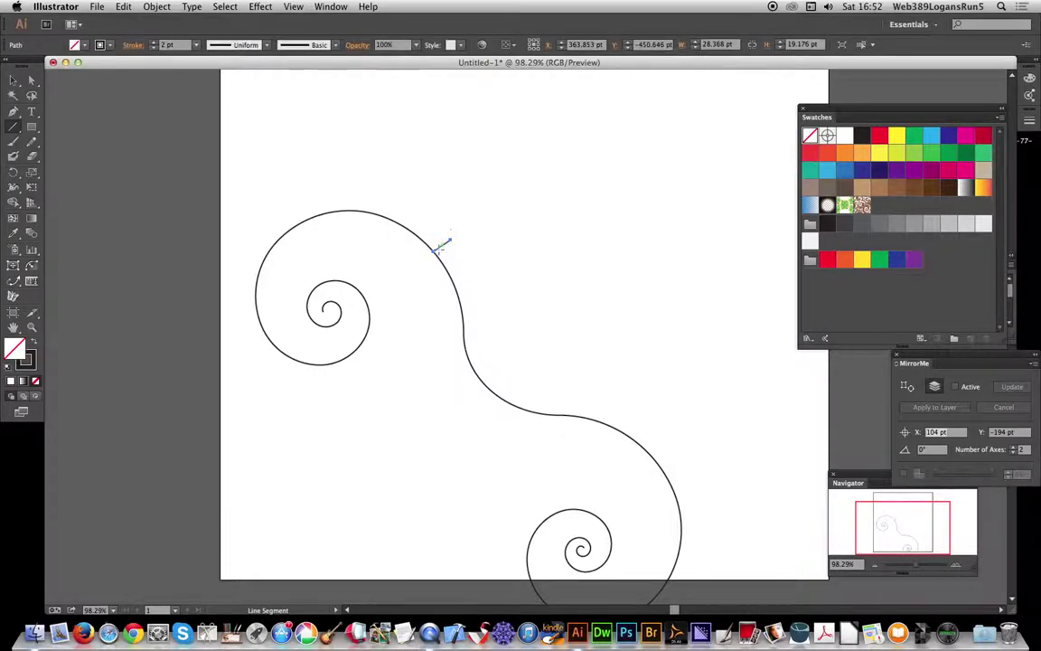
Step: Extend the short line into an inward-curling spiral with the Extend Path Tool
click(13, 283)
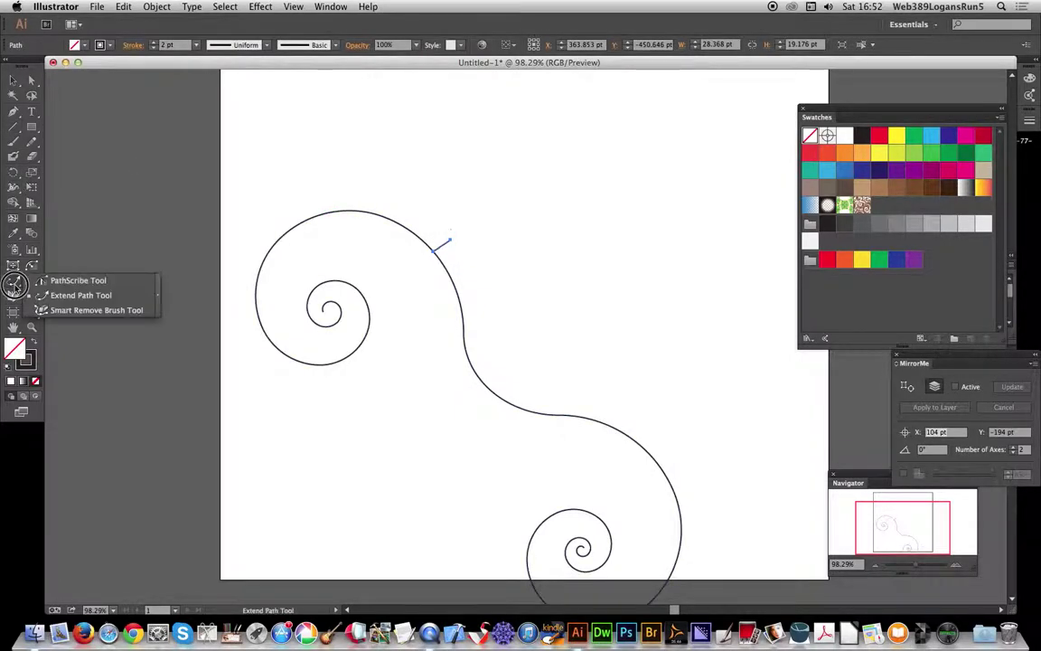
click(76, 295)
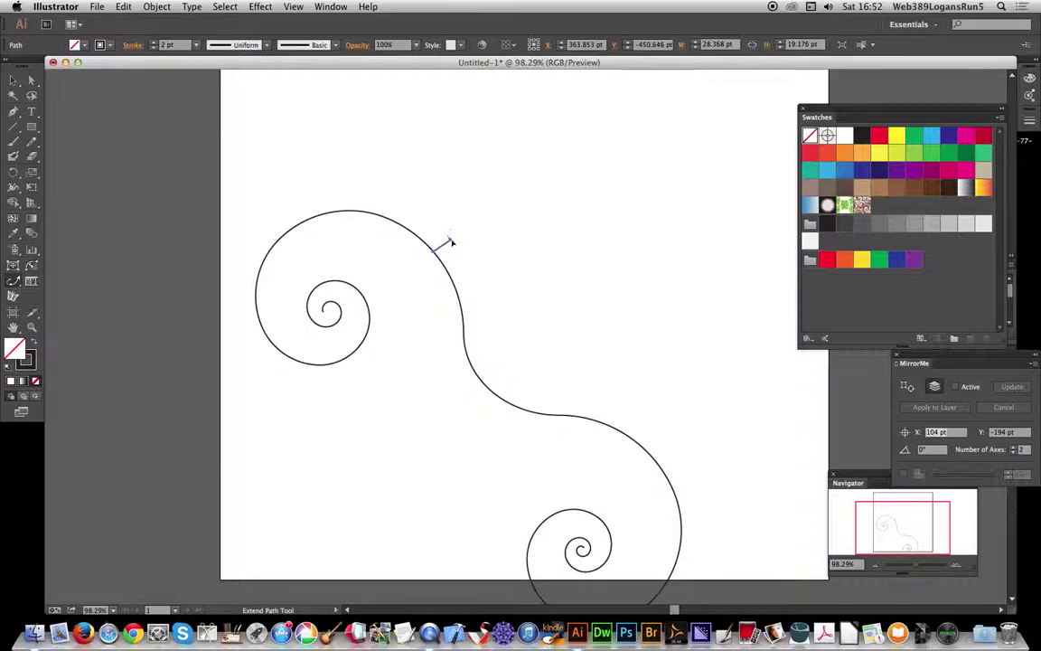
drag(451, 240, 573, 344)
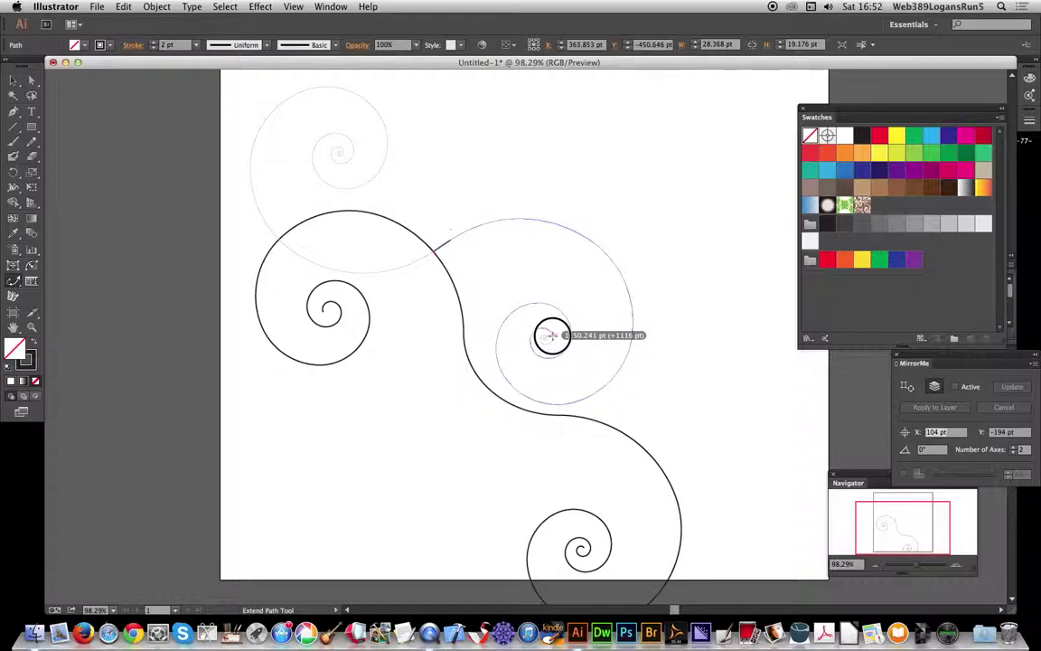
drag(573, 344, 551, 335)
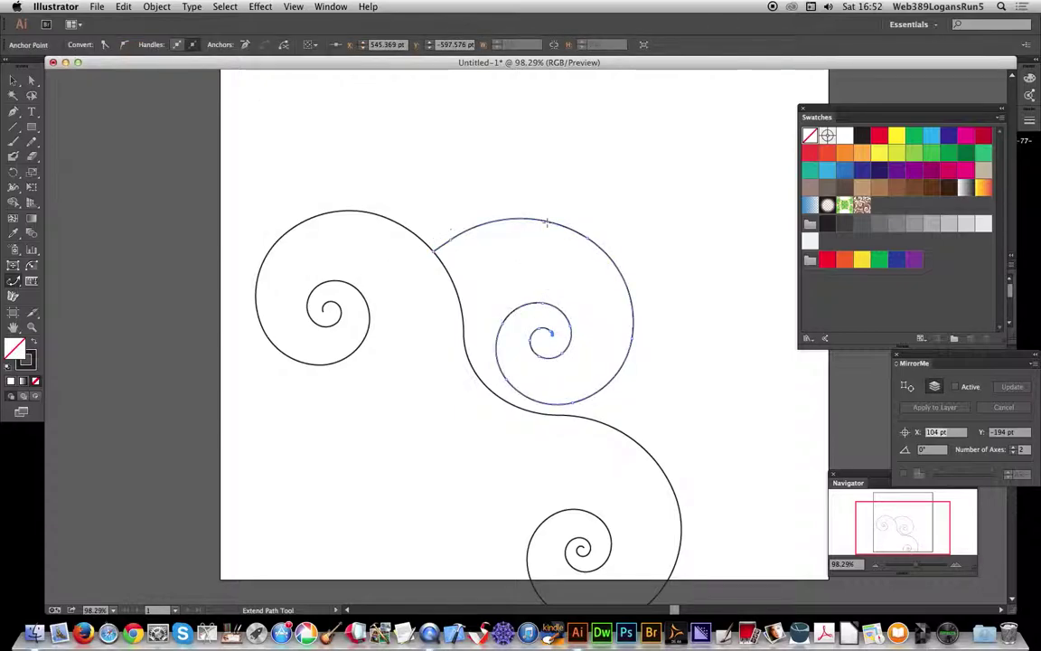
Step: Draw a short line off the middle spiral's right side and extend it into a rightward spiral
click(12, 127)
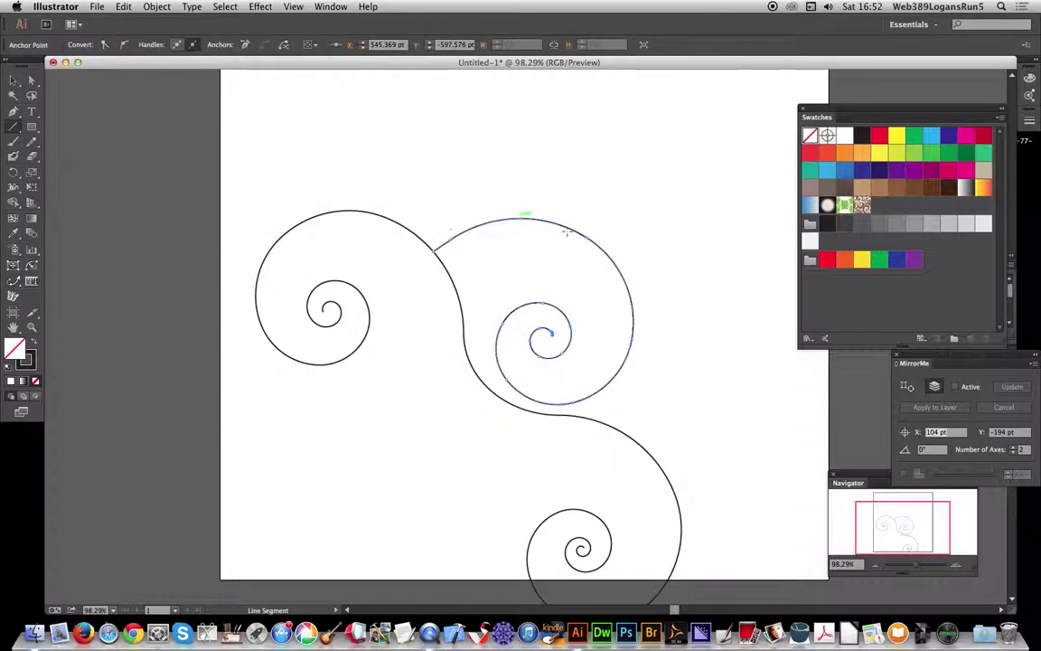
drag(623, 274, 638, 269)
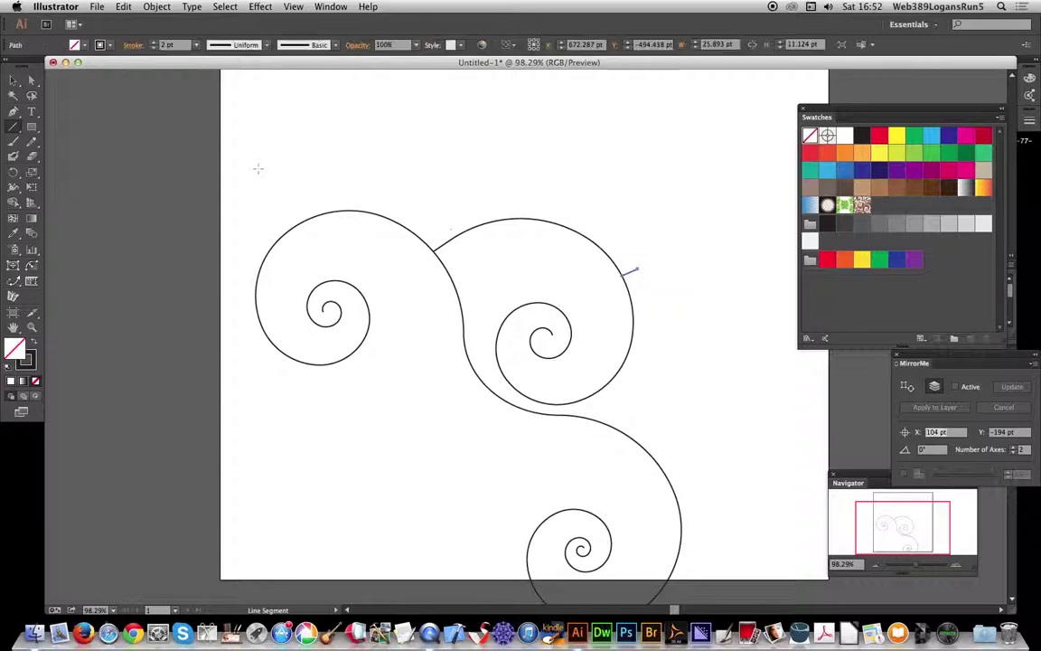
click(13, 280)
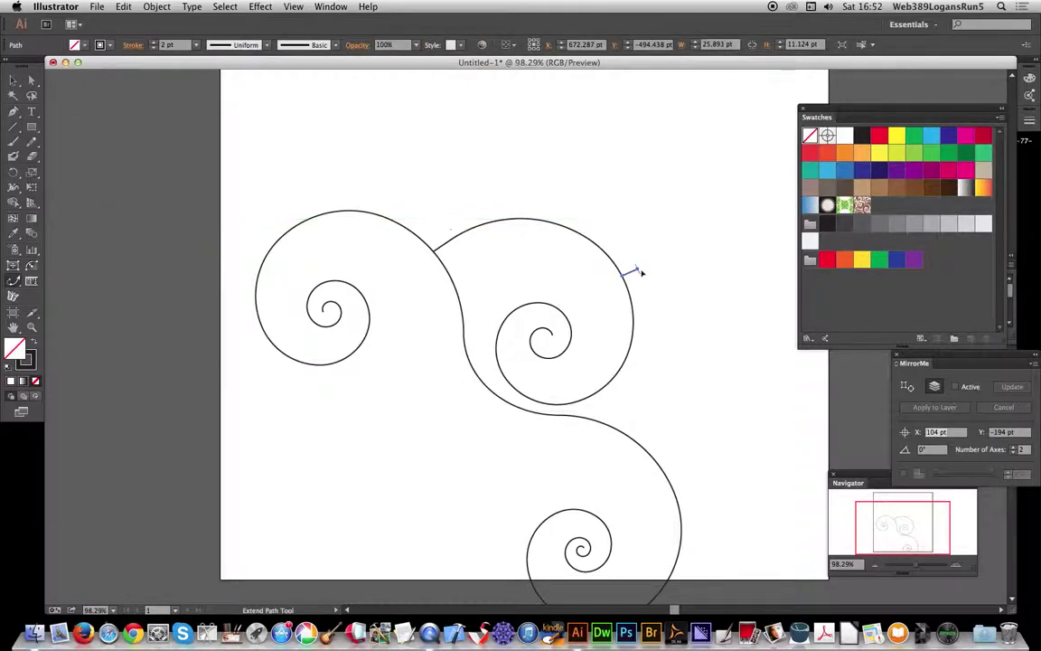
drag(639, 270, 740, 378)
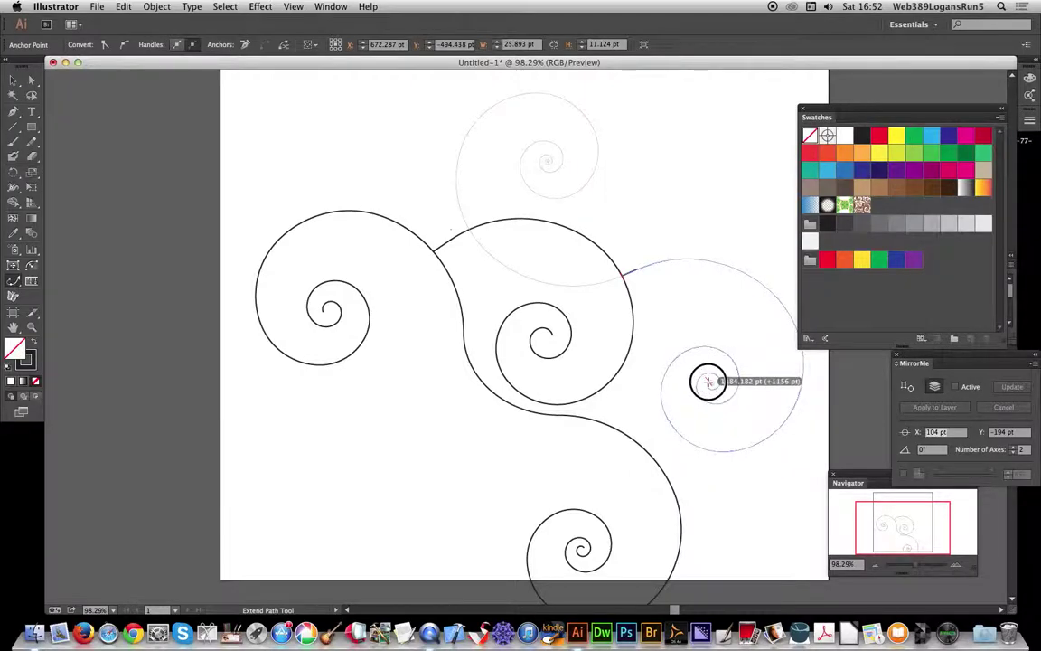
drag(739, 378, 710, 384)
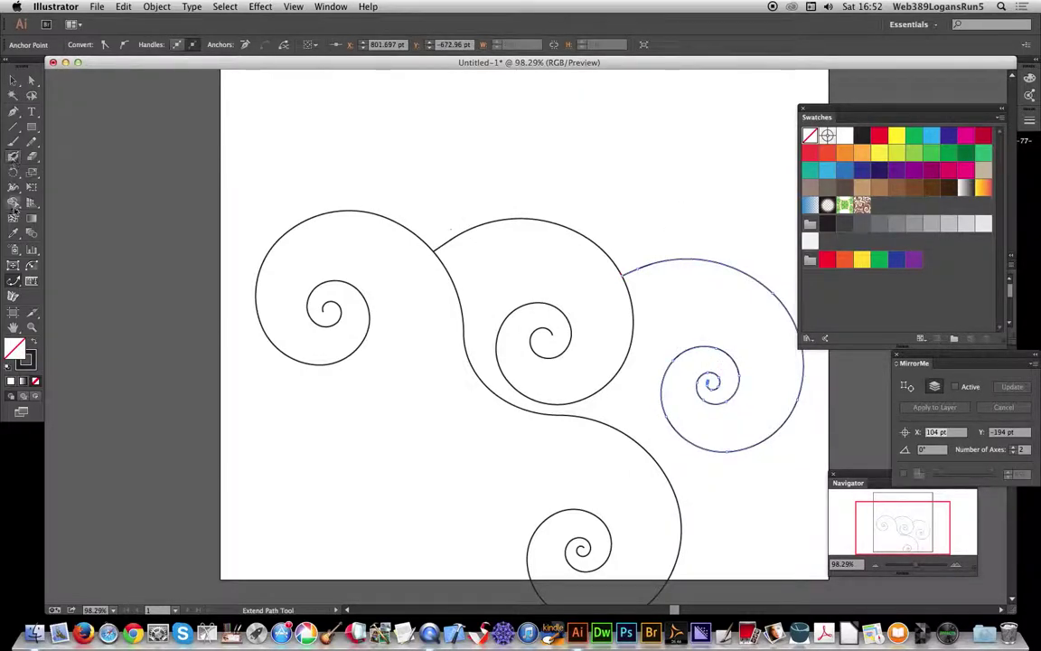
Step: Draw a short line atop the right spiral and extend it upward into a spiral near the top-right corner
click(13, 126)
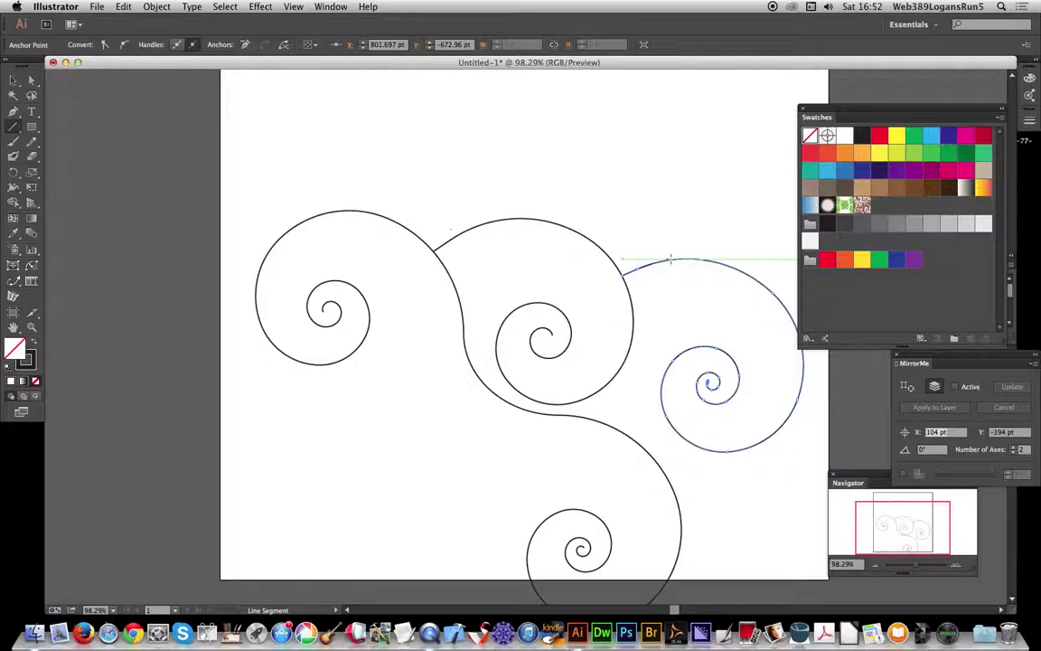
drag(673, 269, 668, 244)
click(14, 282)
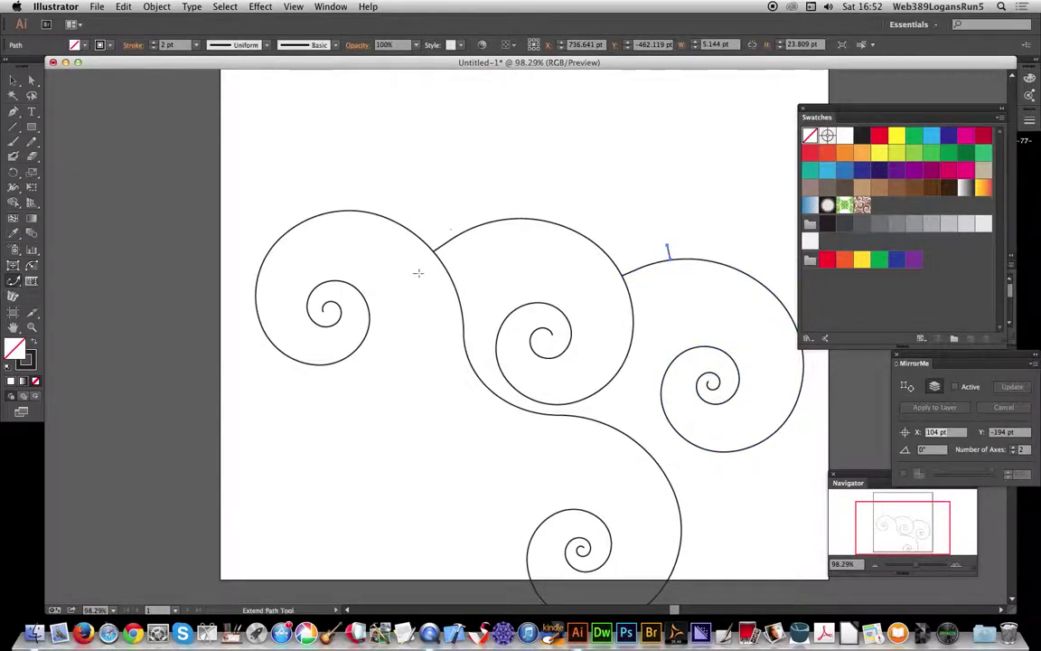
drag(669, 244, 734, 140)
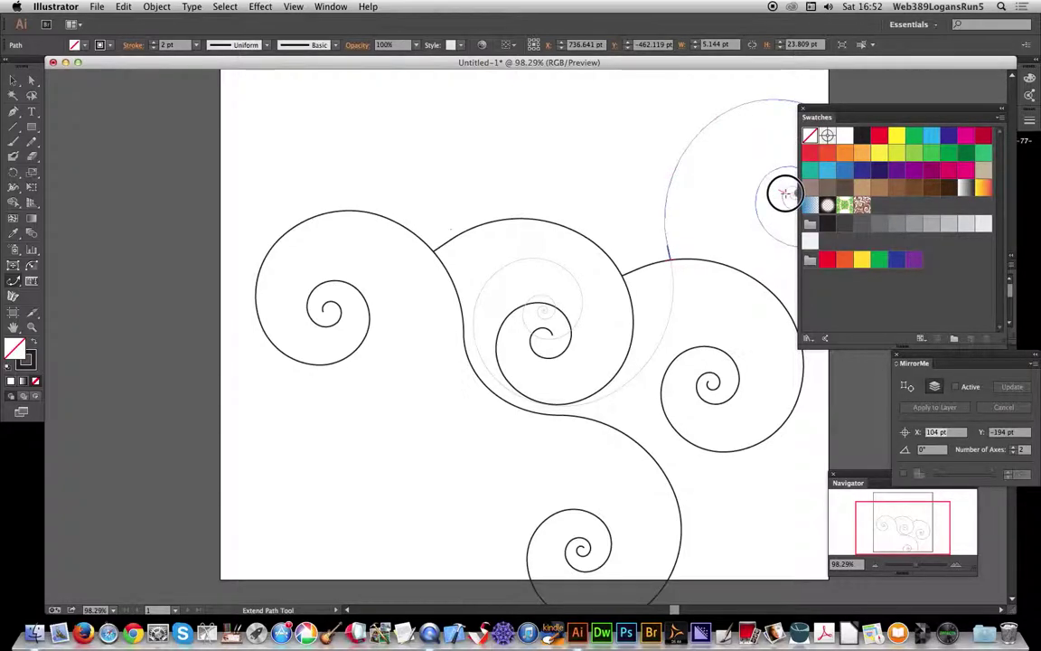
drag(734, 139, 786, 195)
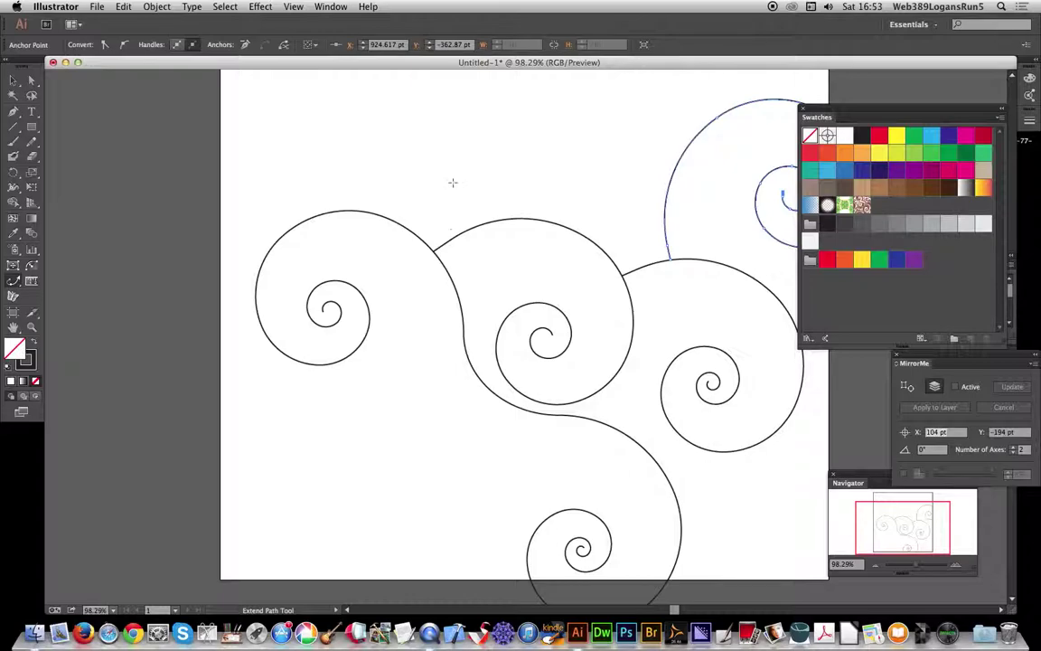
click(13, 81)
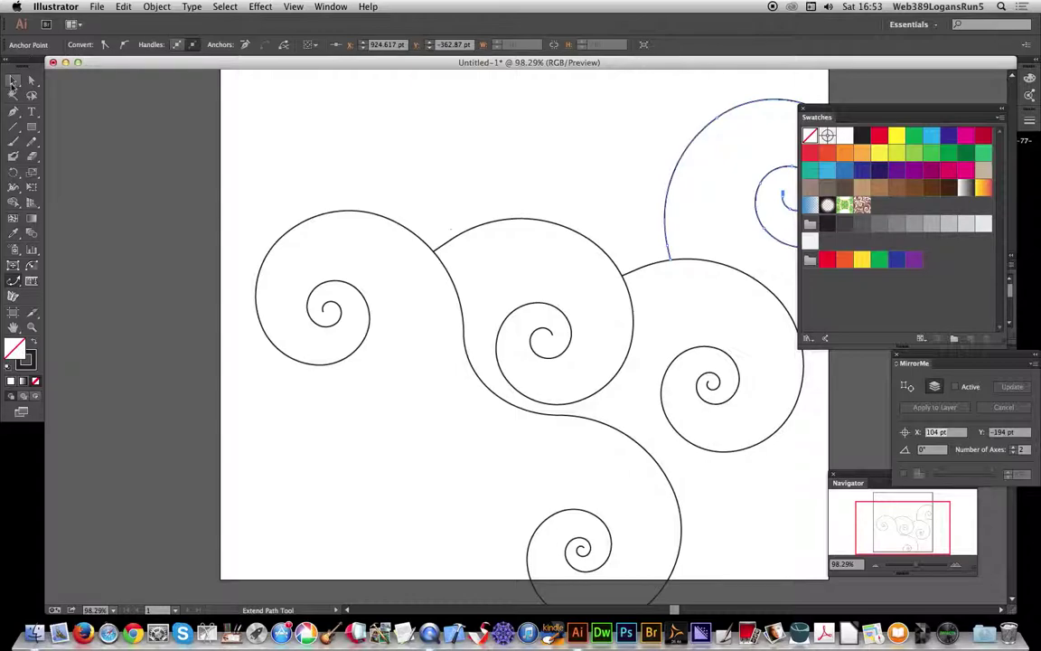
Step: Select all spirals, set their stroke weight to 10 pt, and move them left onto the artboard
click(225, 6)
click(228, 20)
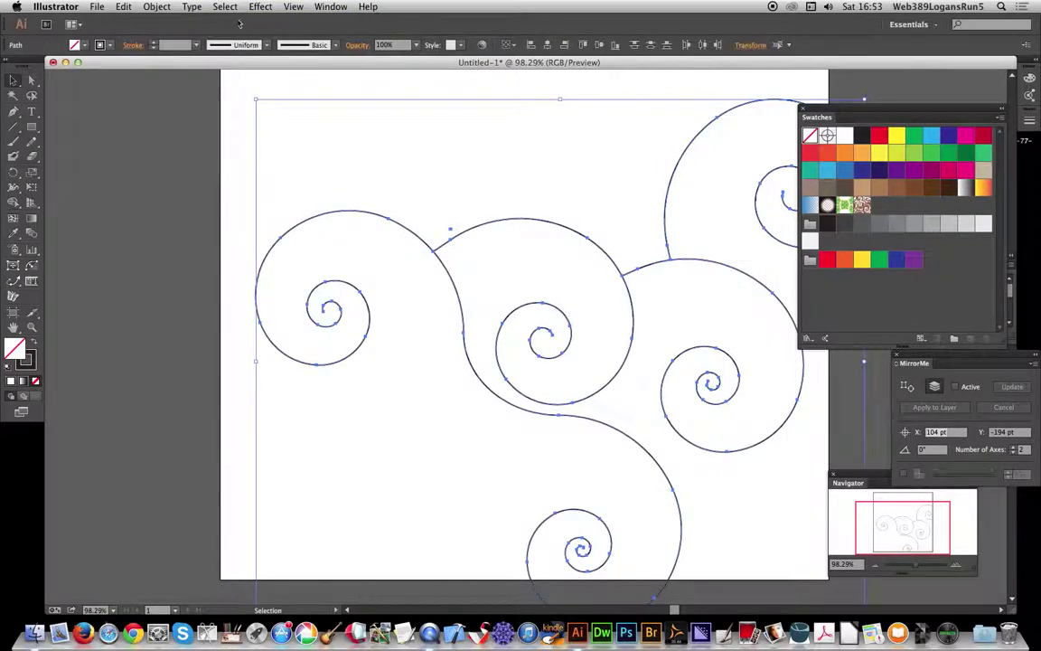
click(197, 46)
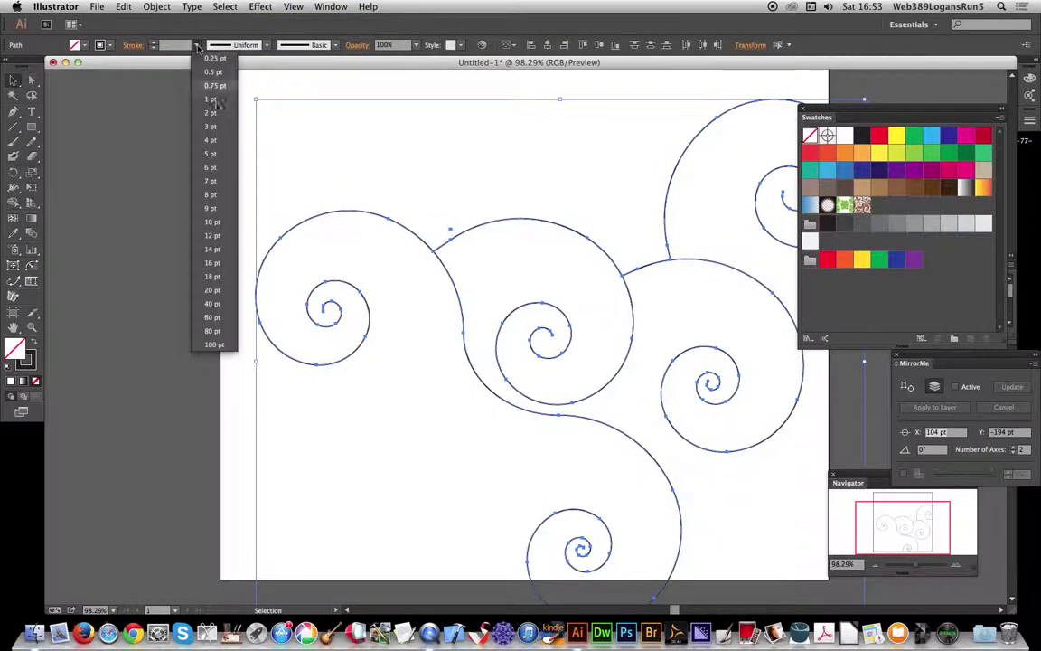
click(211, 221)
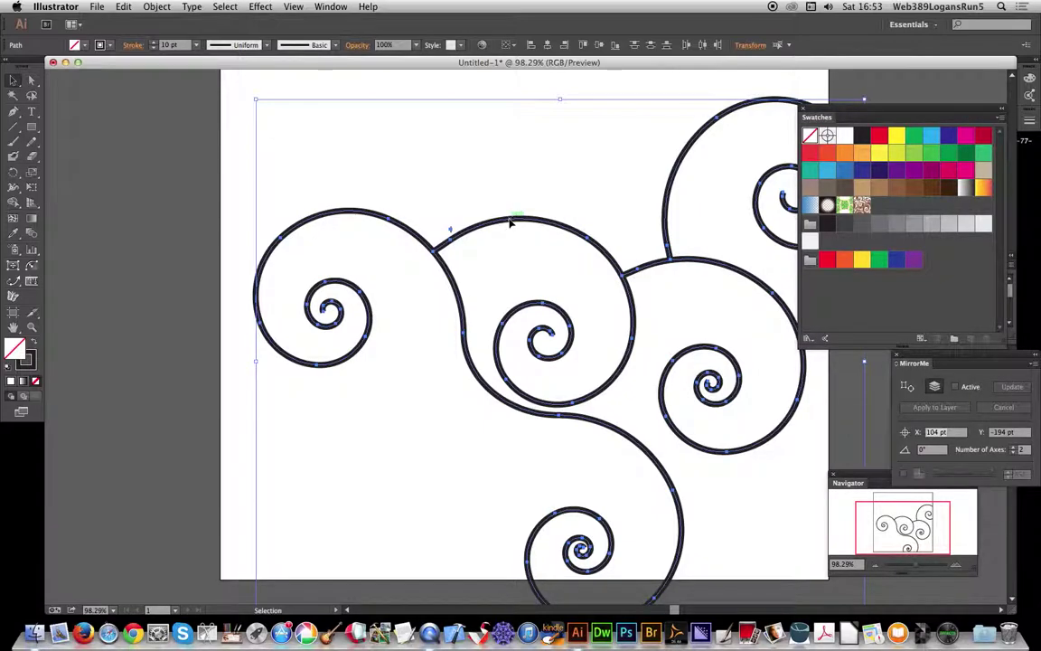
drag(510, 221, 435, 210)
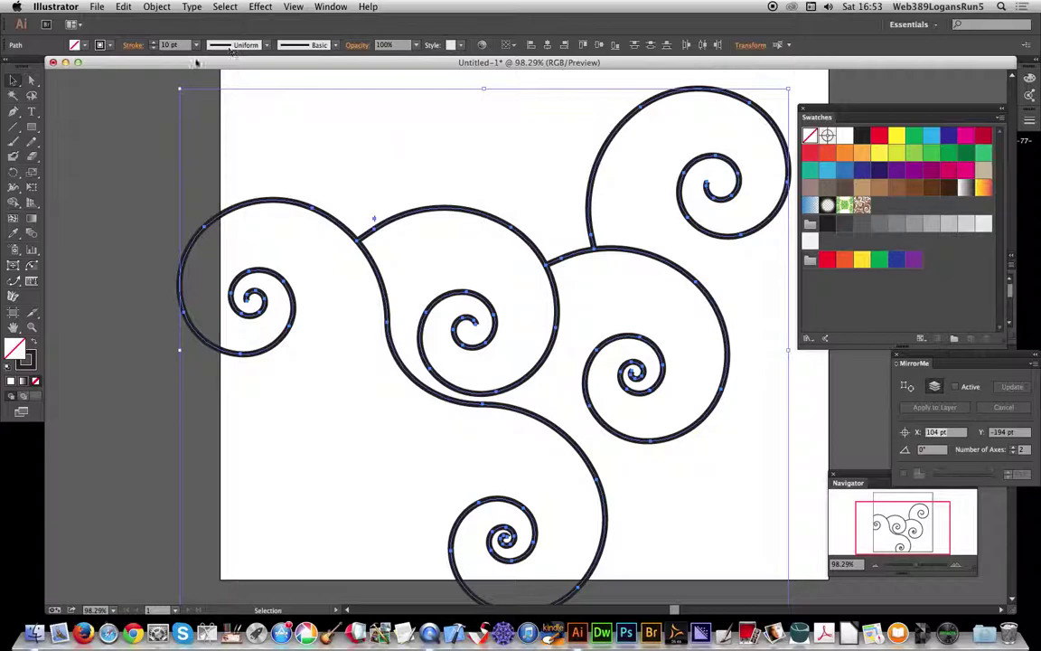
Step: Delete the small stray path fragment at the tip and reselect all the spirals
click(123, 125)
click(376, 220)
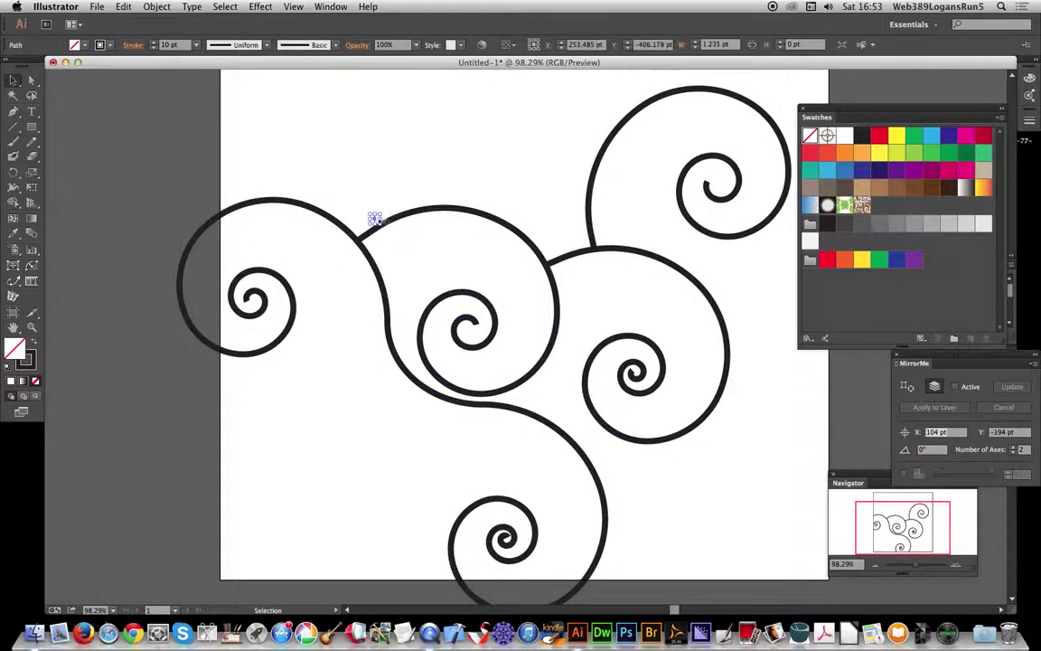
key(Delete)
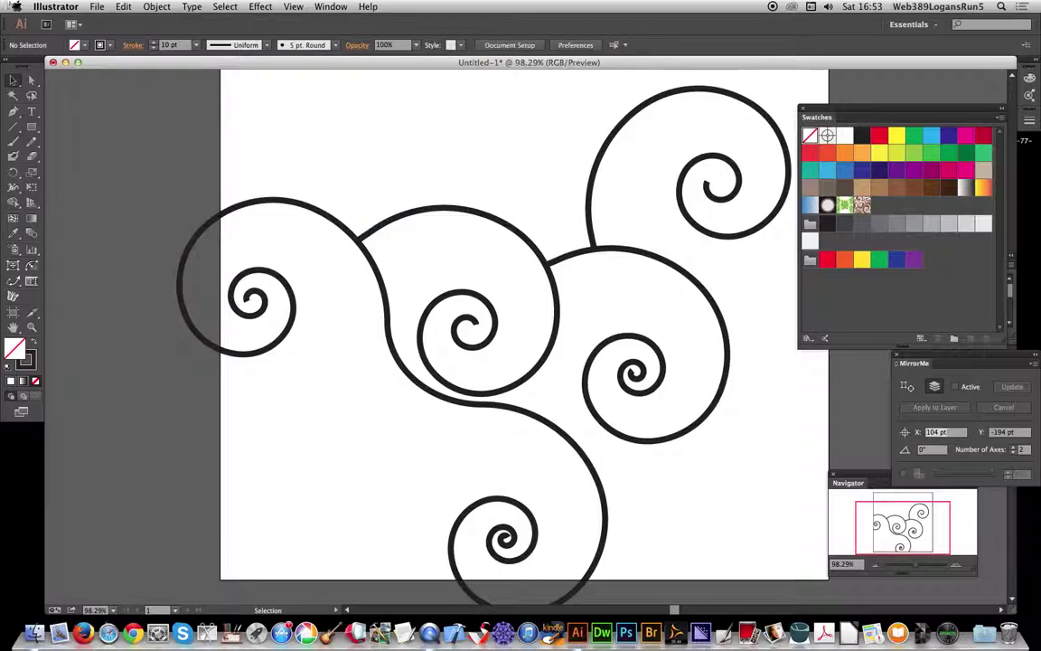
click(225, 7)
click(226, 21)
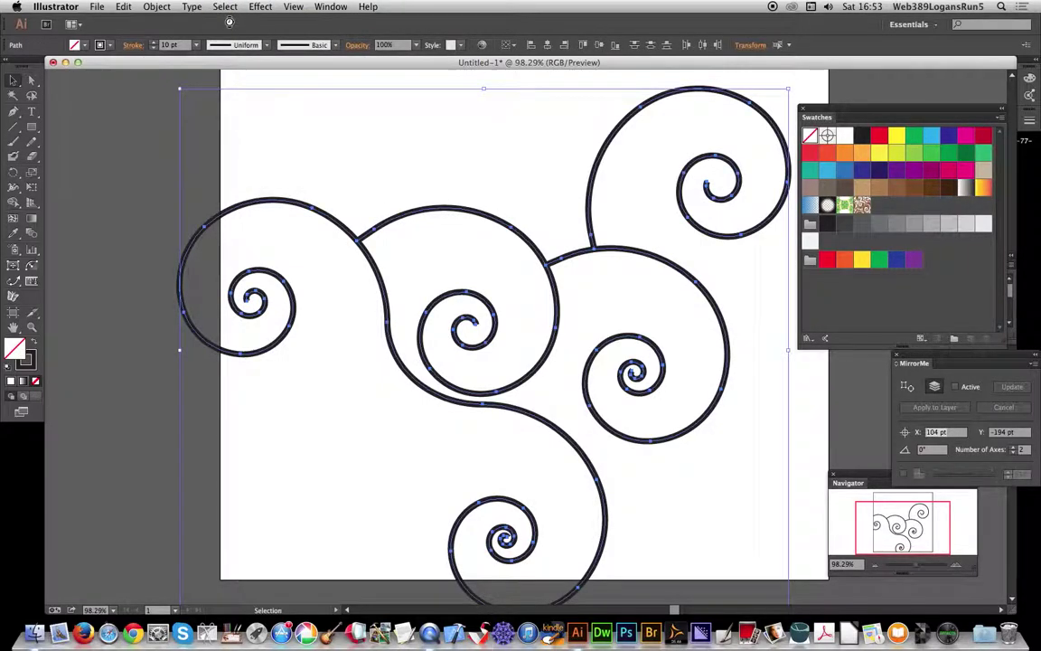
Step: Apply Width Profile 4 to all spiral strokes and set their weight to 20 pt
click(268, 45)
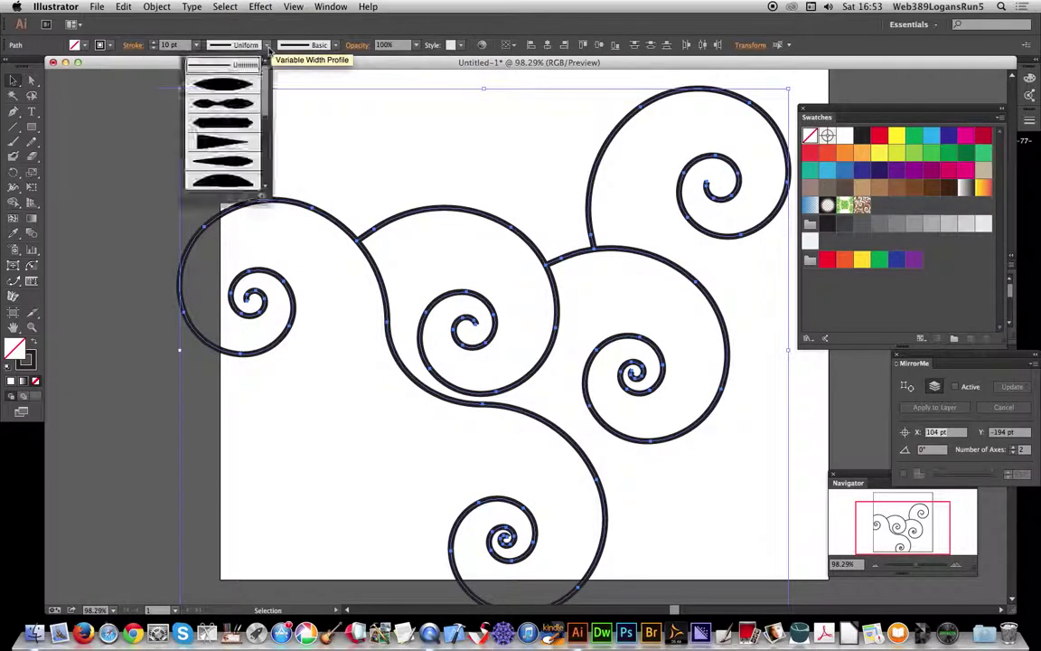
click(241, 87)
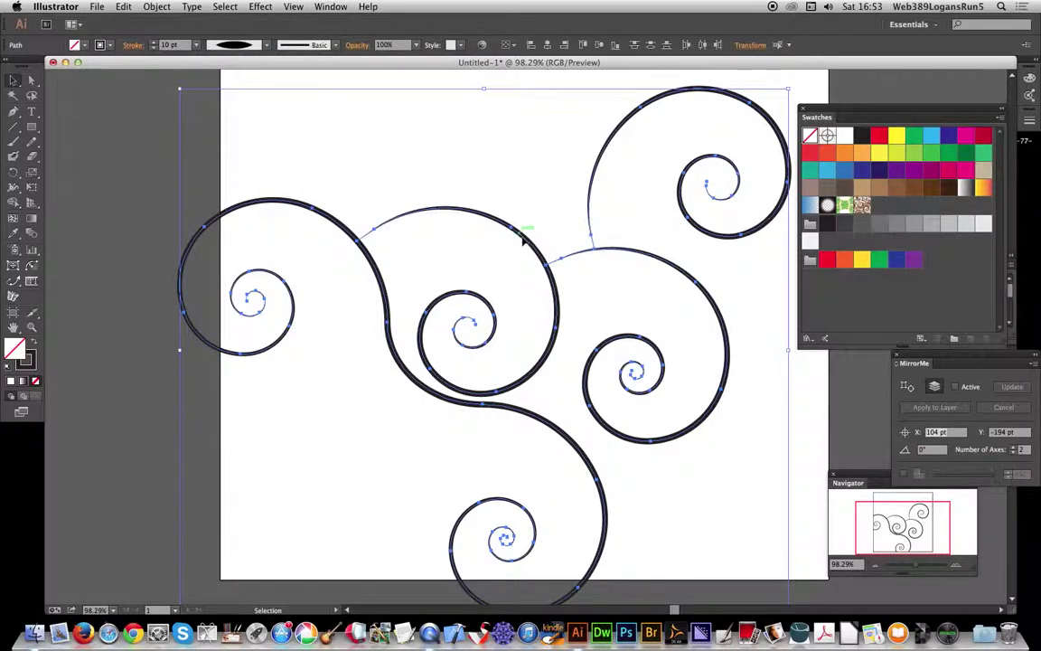
click(233, 46)
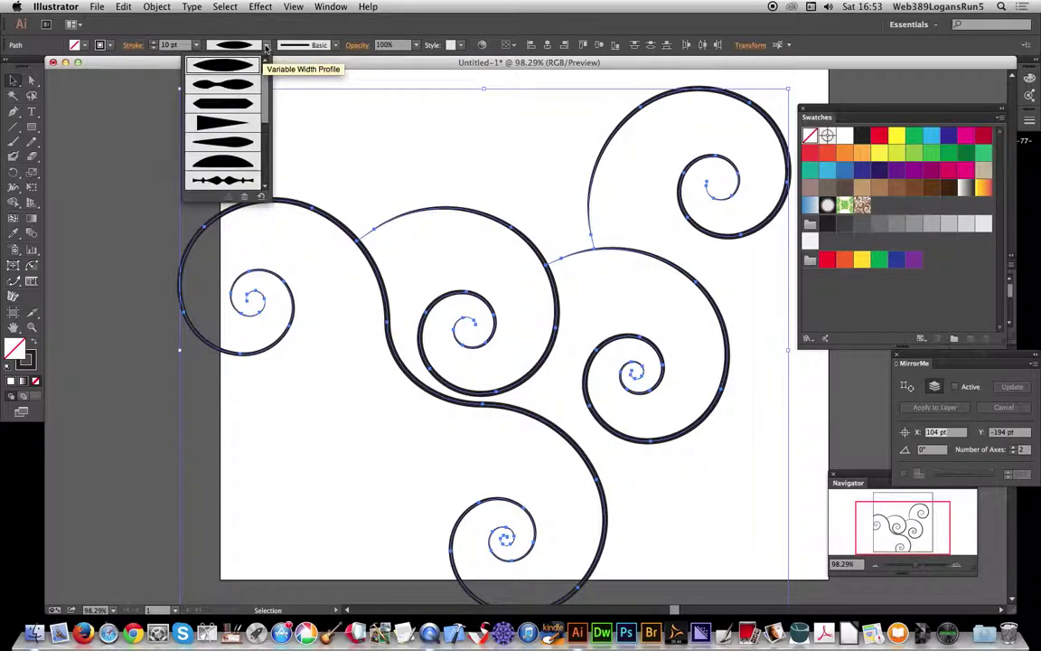
click(231, 123)
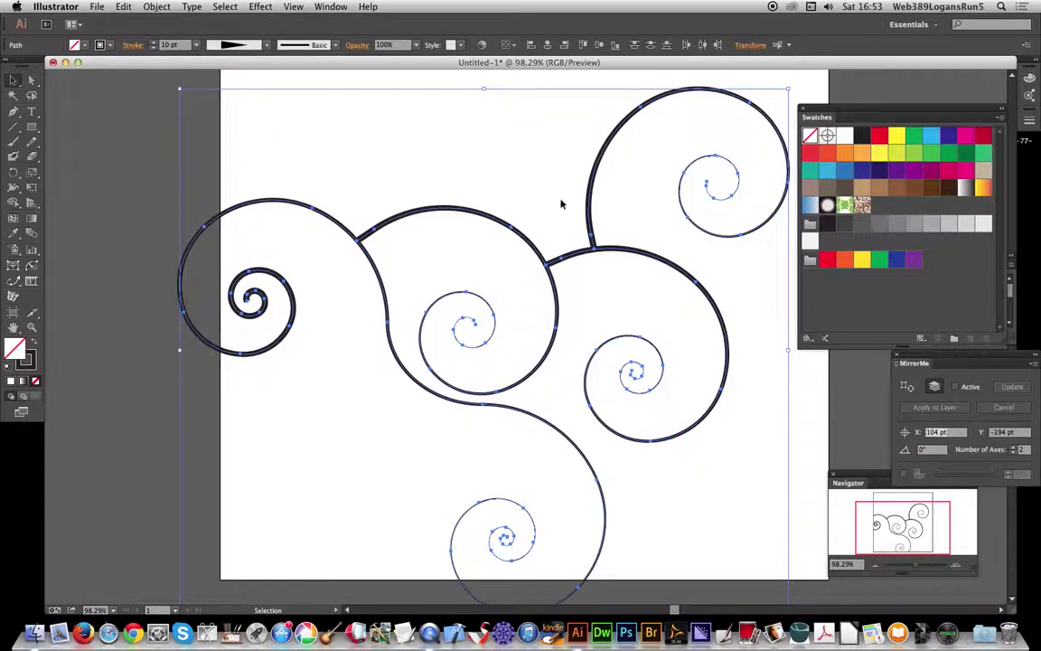
click(195, 45)
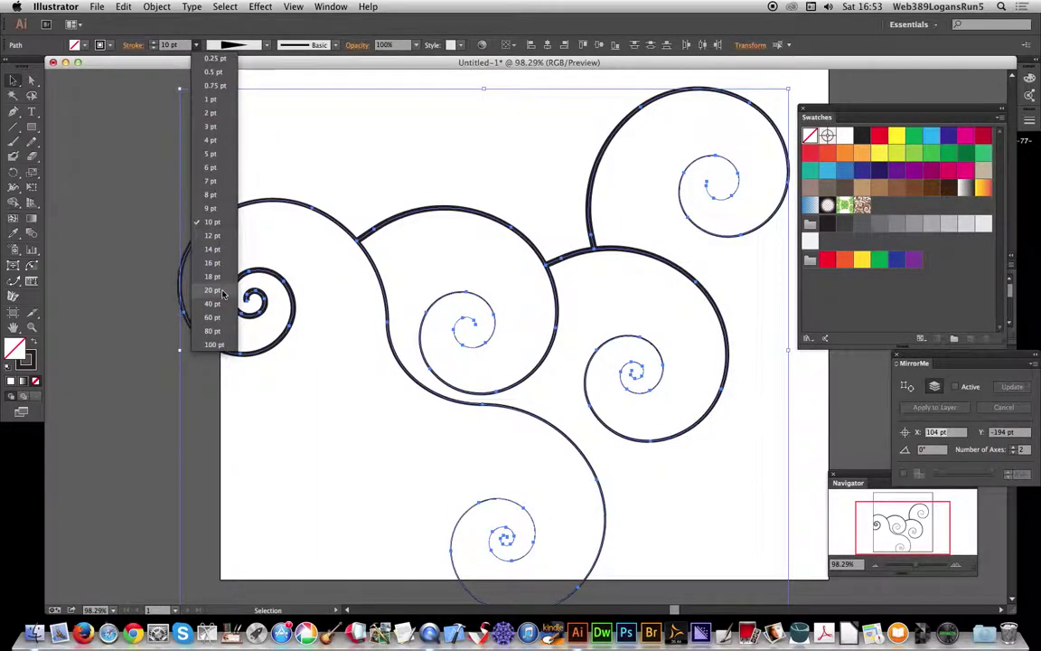
click(214, 304)
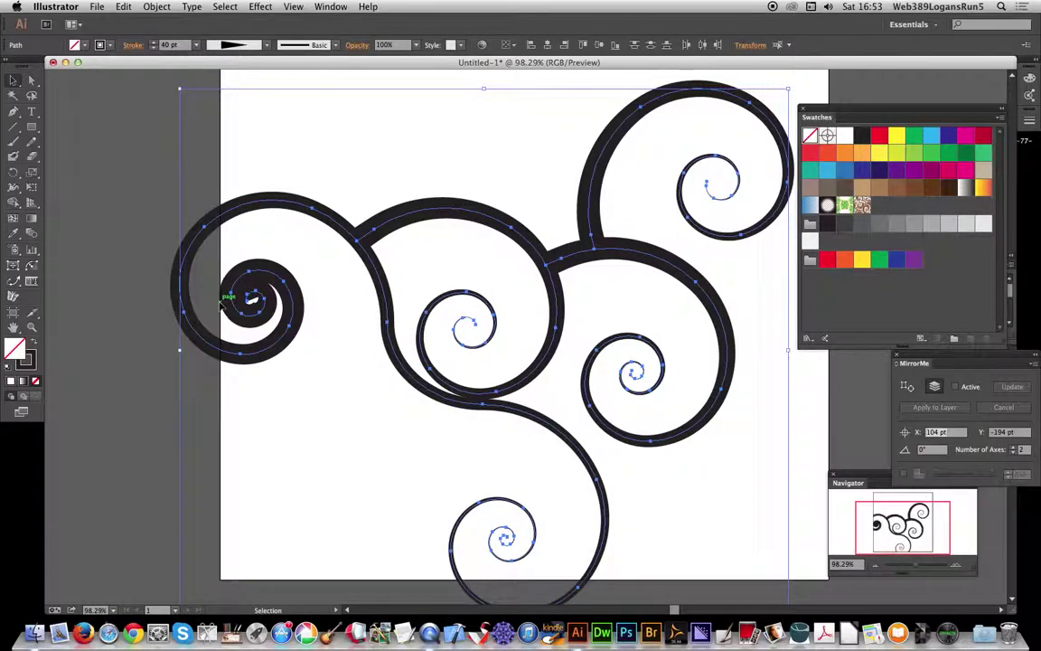
click(195, 45)
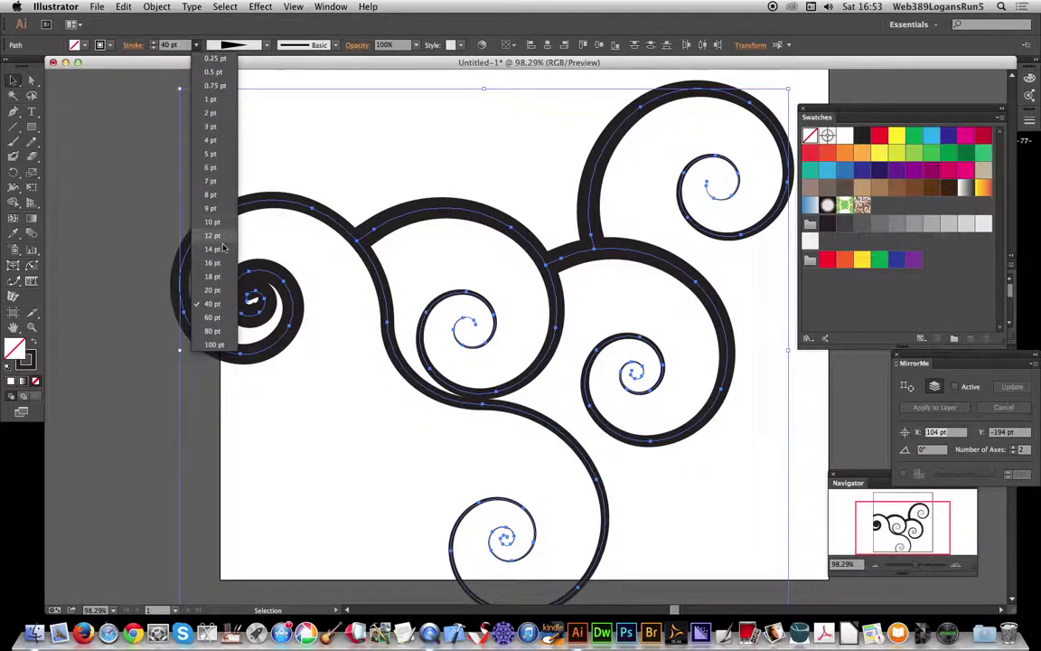
click(211, 290)
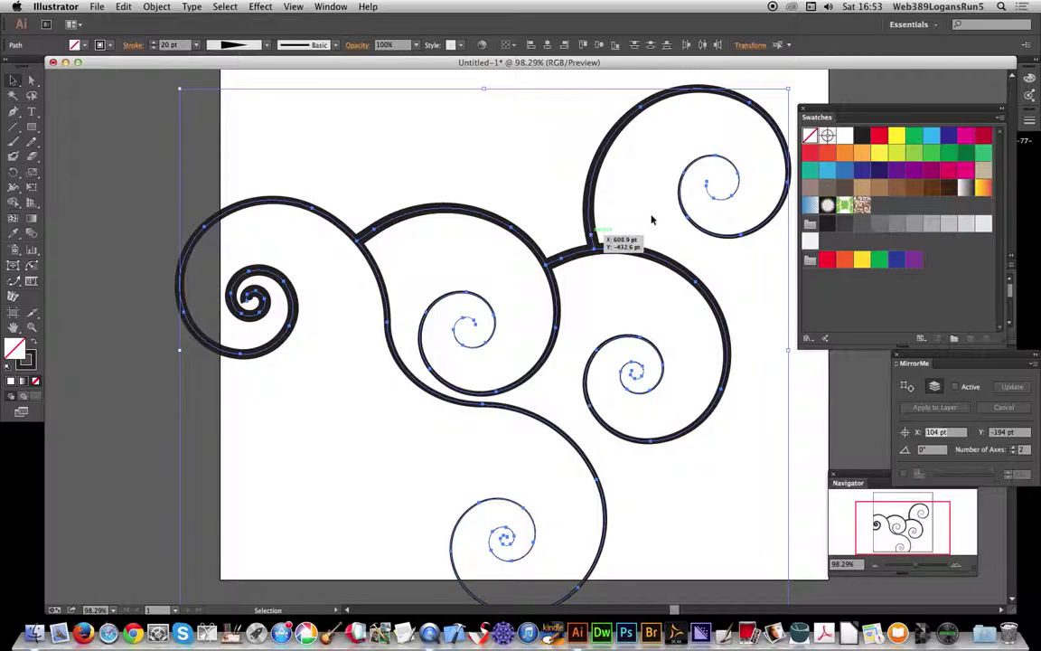
click(135, 97)
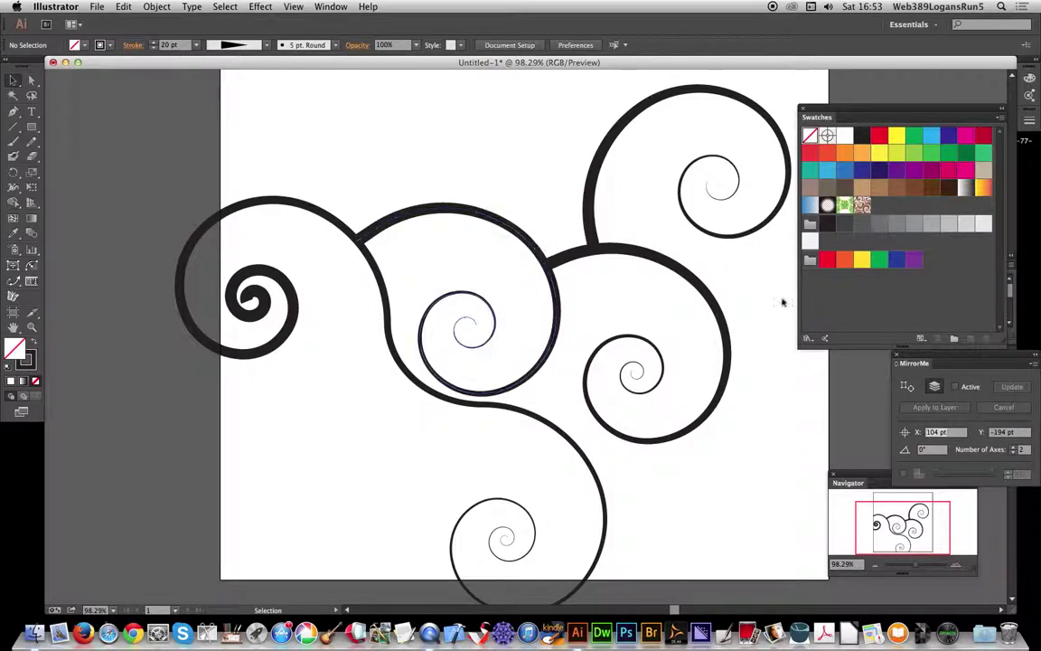
Step: Select all the spiral paths and expand their appearance into filled outlines
drag(217, 80, 776, 537)
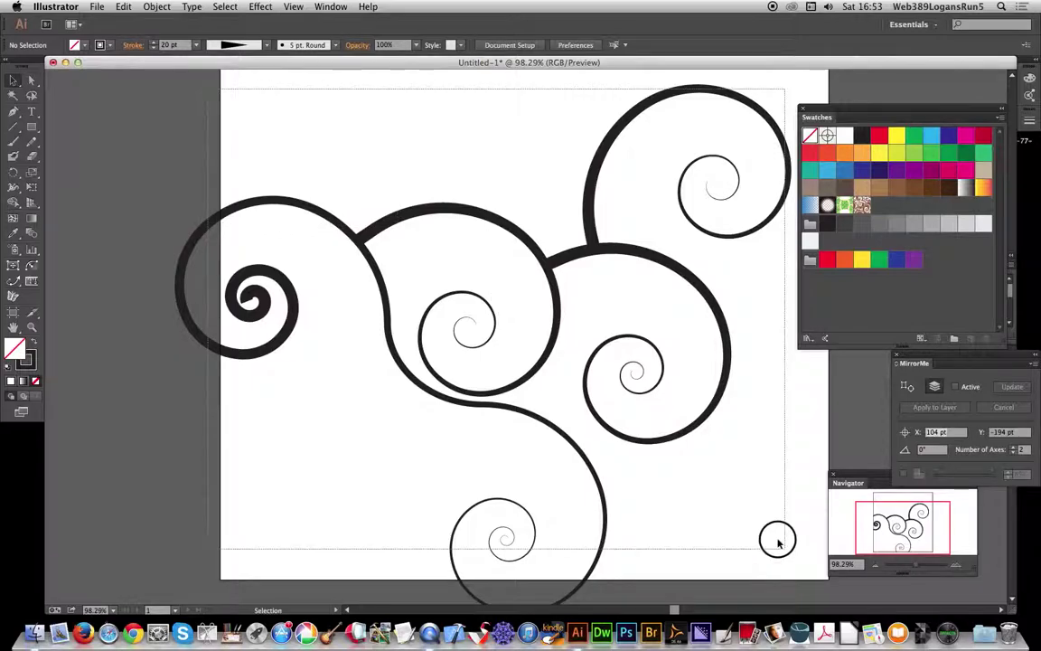
click(157, 6)
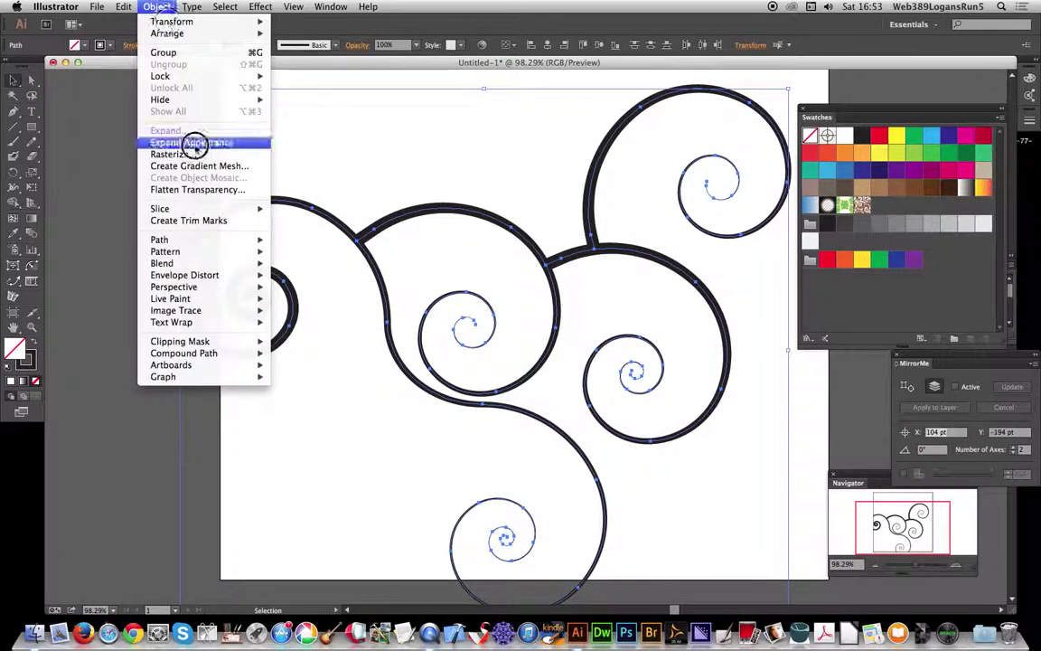
click(262, 144)
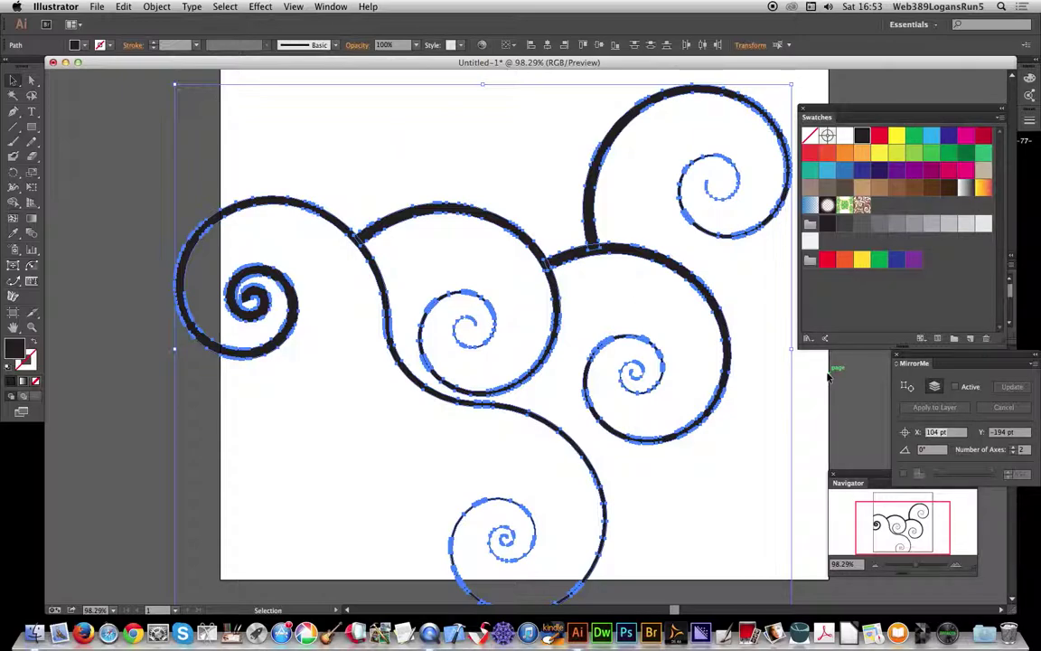
Step: Unite all the expanded outlines into one shape with the Pathfinder panel
click(331, 6)
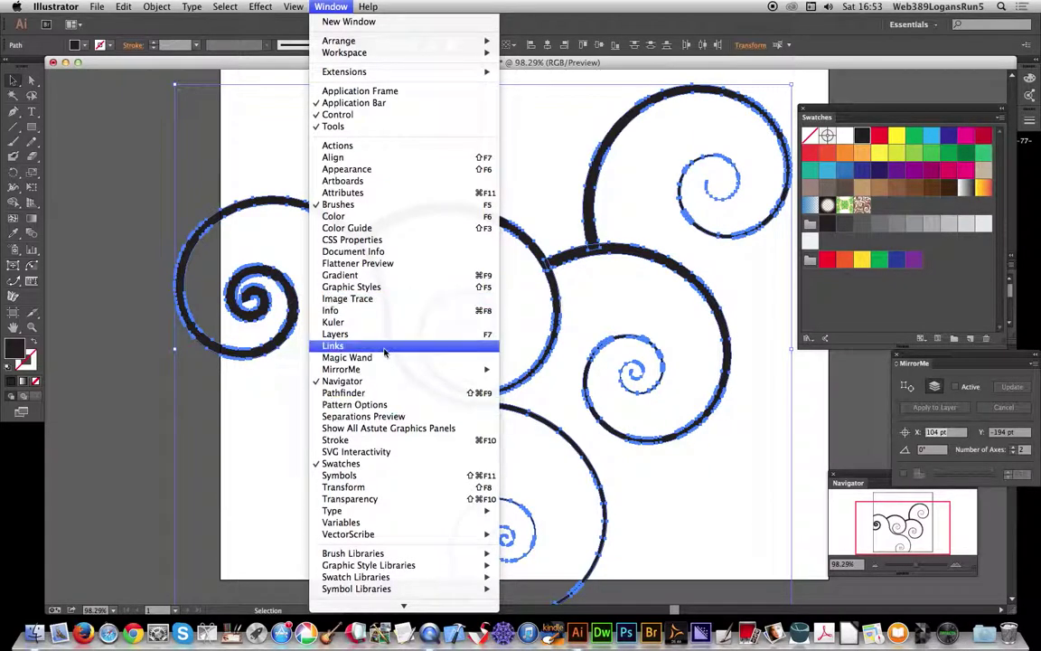
click(357, 393)
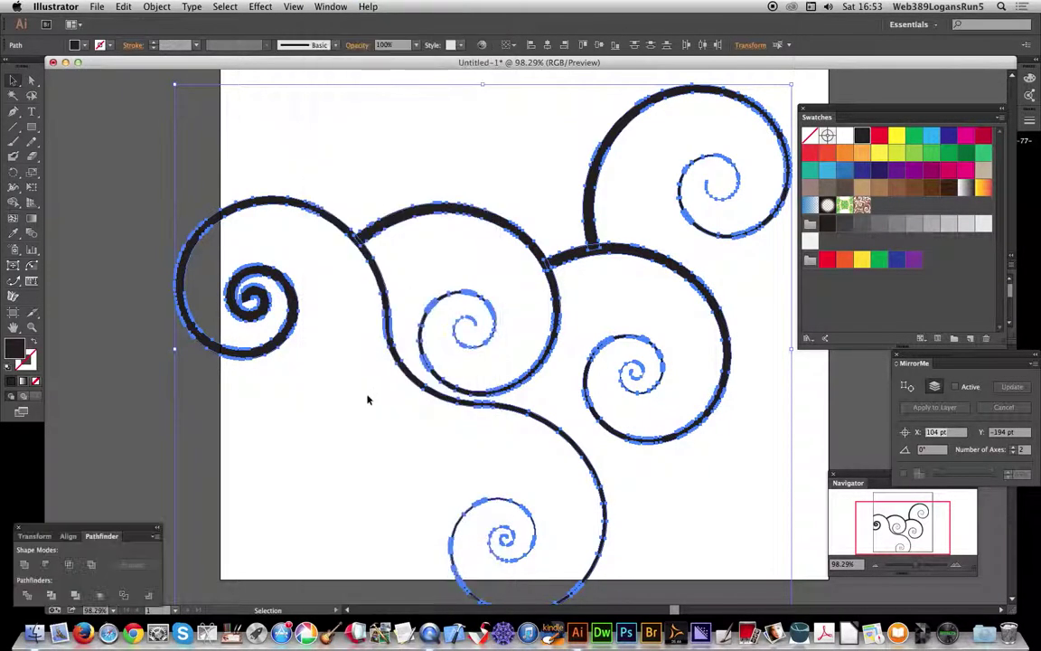
click(27, 565)
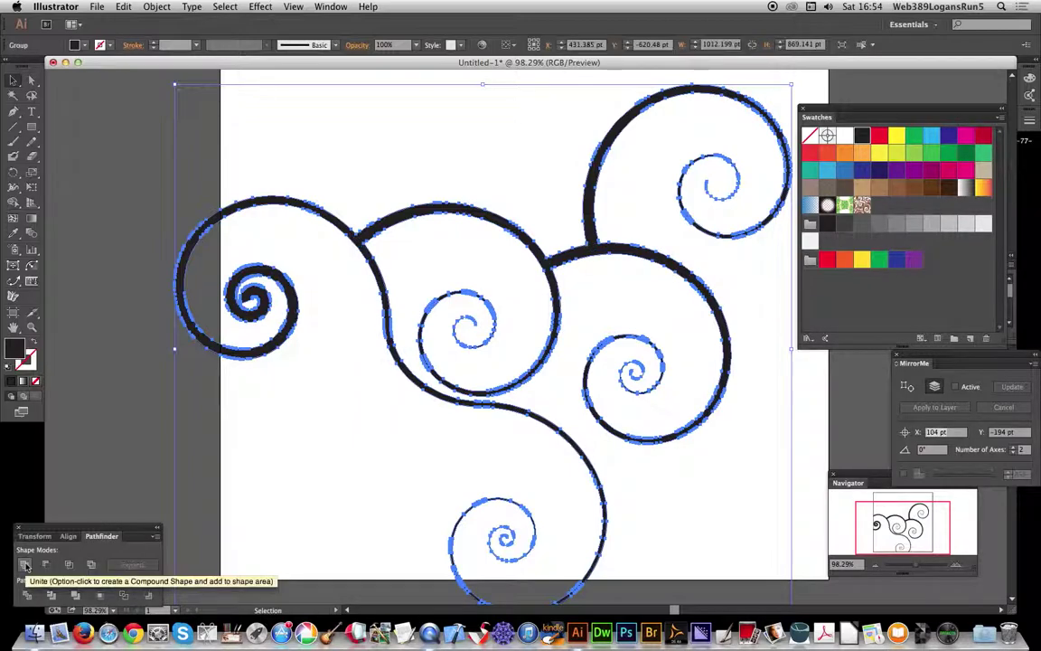
click(93, 262)
Step: Reselect the merged spiral artwork and choose the Smart Remove Brush Tool from the PathScribe flyout
click(342, 224)
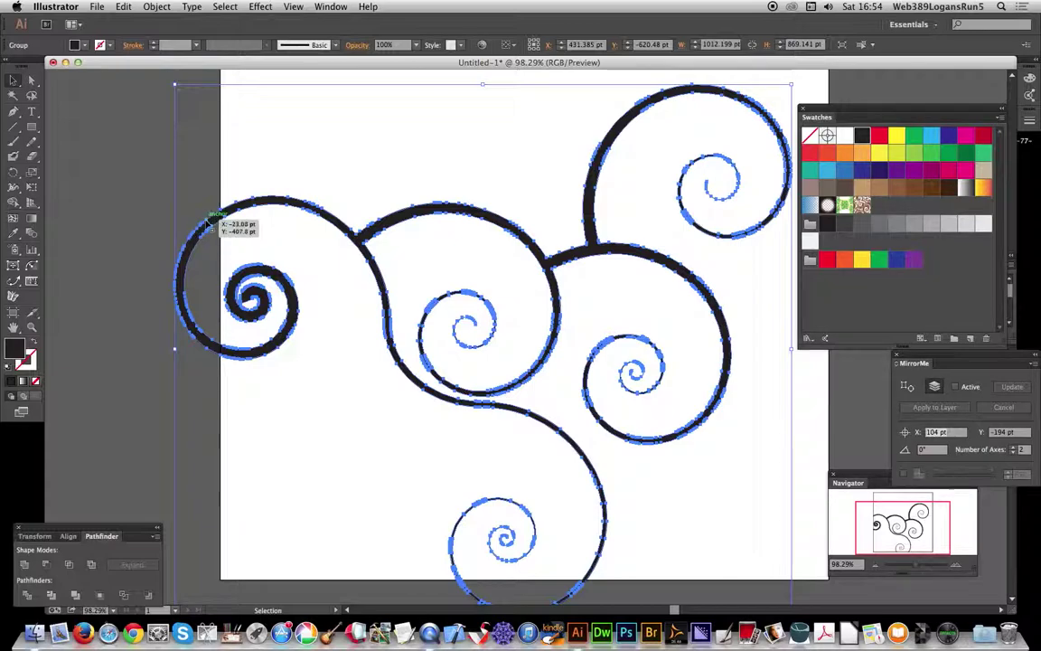
drag(13, 280, 92, 316)
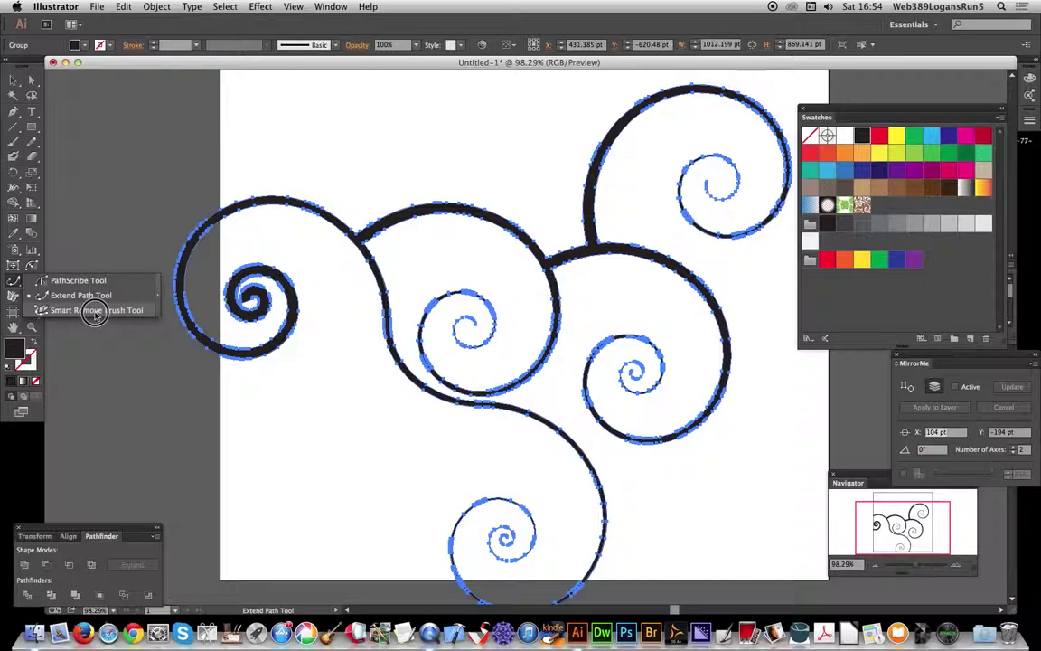
click(95, 310)
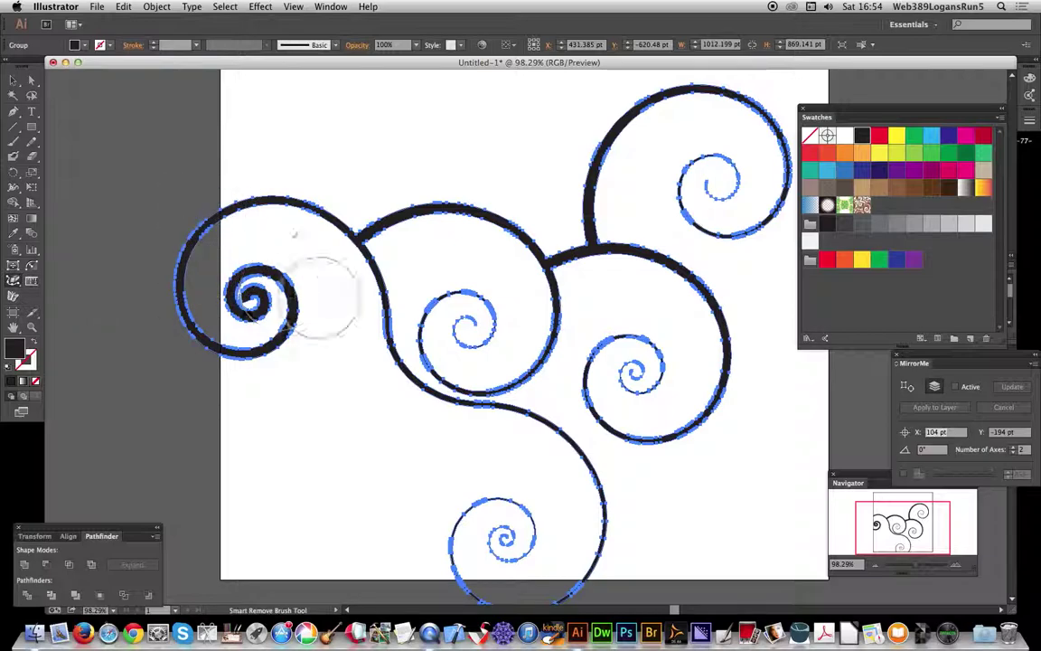